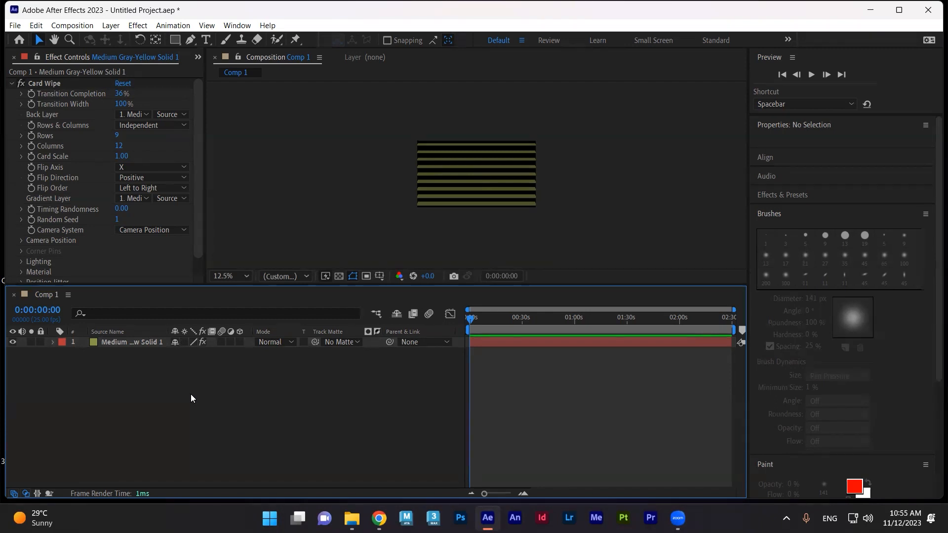
# Step: Examine the effect categories available for the Medium Gray-Yellow Solid 1 layer, including Transition, Expression Controls and Immersive Video
pyautogui.click(138, 25)
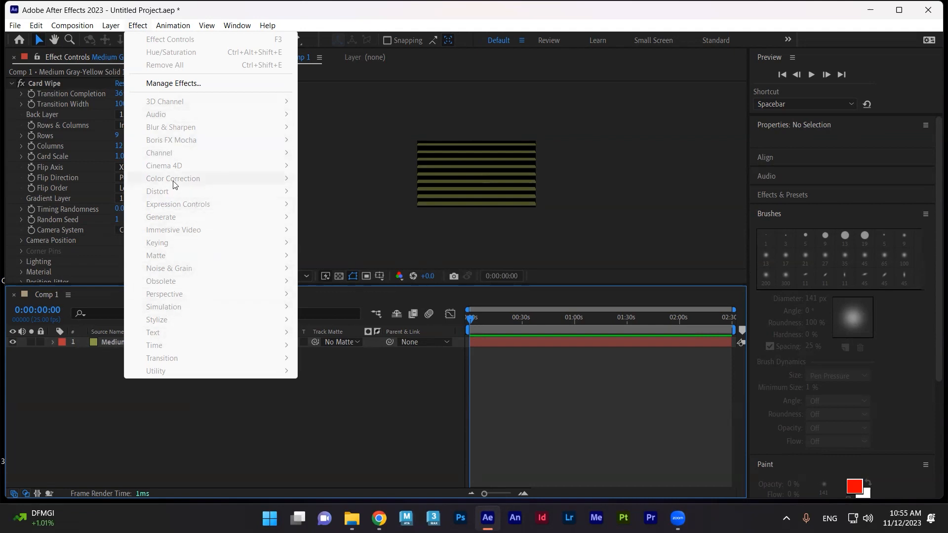
pyautogui.click(104, 343)
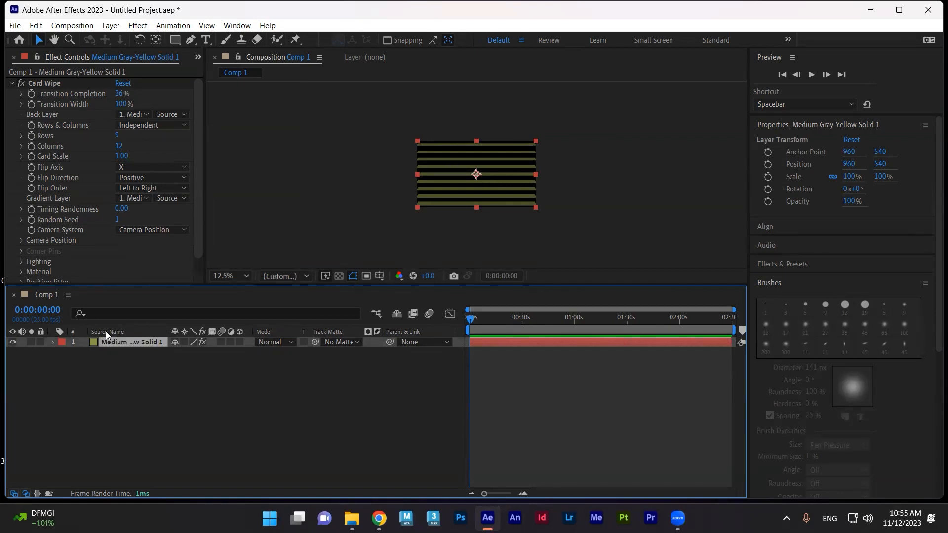
pyautogui.click(178, 23)
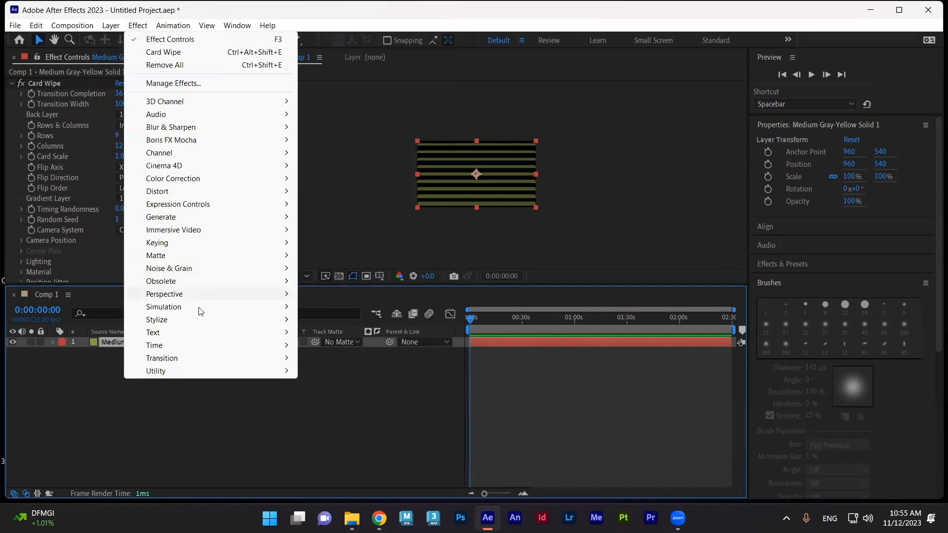
pyautogui.moveTo(242, 354)
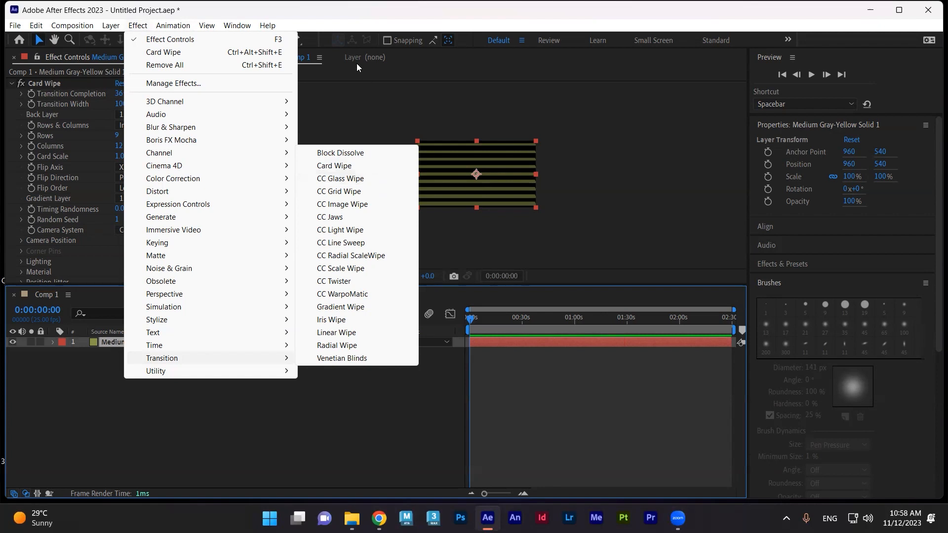
pyautogui.moveTo(200, 126)
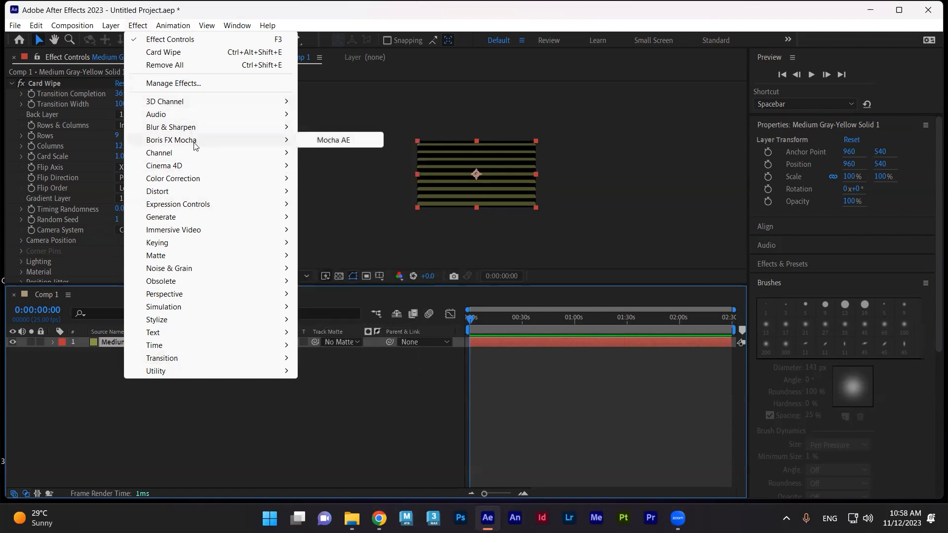
pyautogui.moveTo(192, 168)
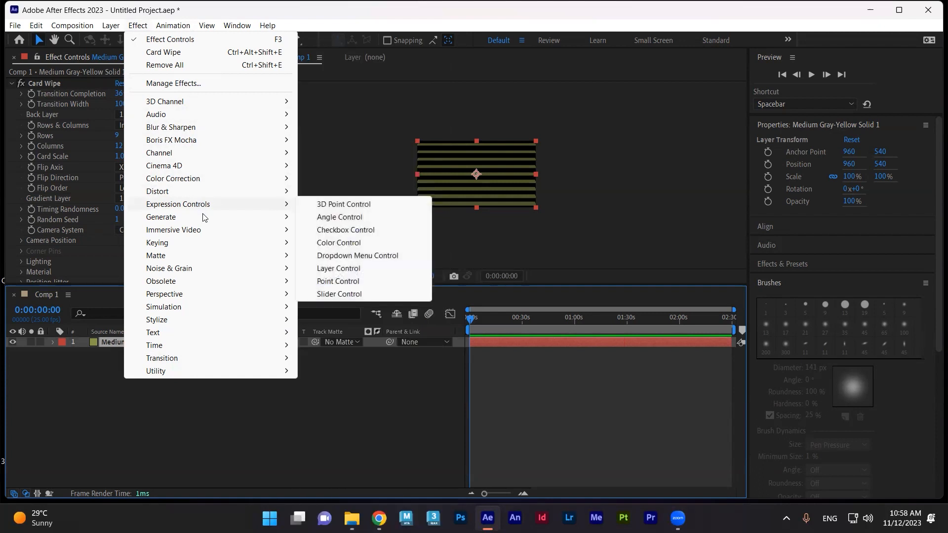
pyautogui.moveTo(207, 229)
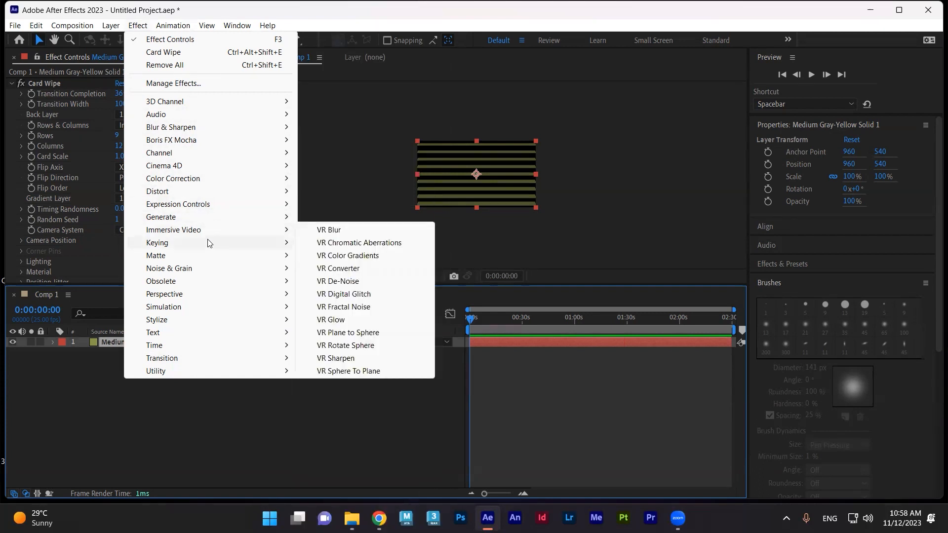
pyautogui.click(124, 401)
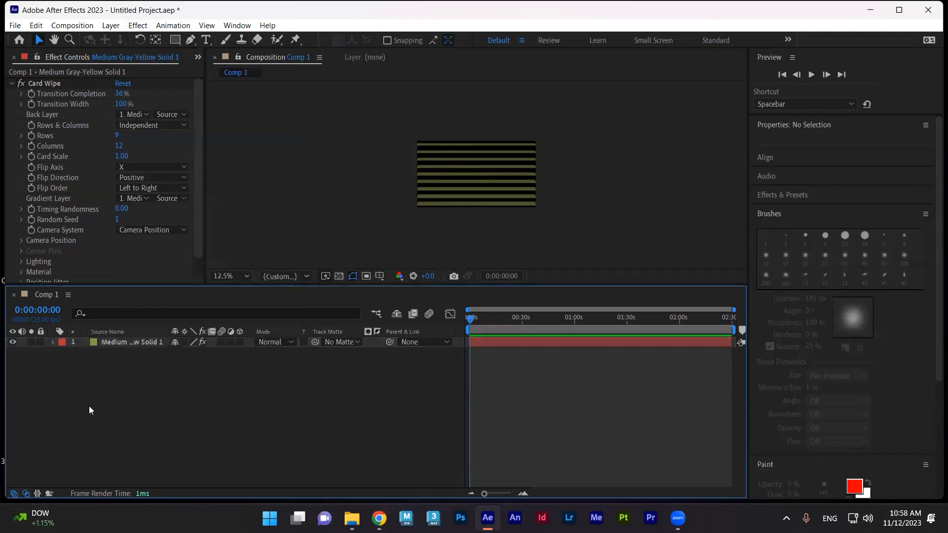
pyautogui.click(122, 344)
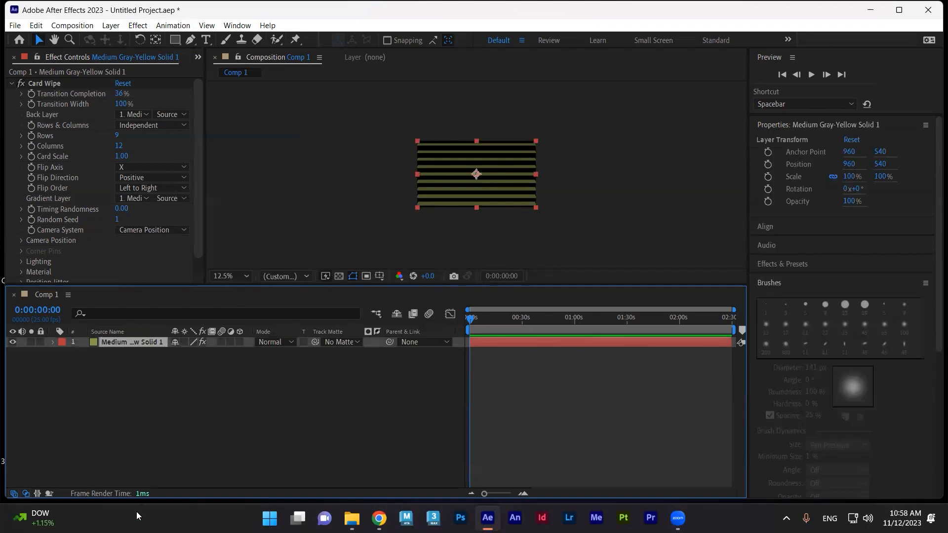
pyautogui.click(130, 462)
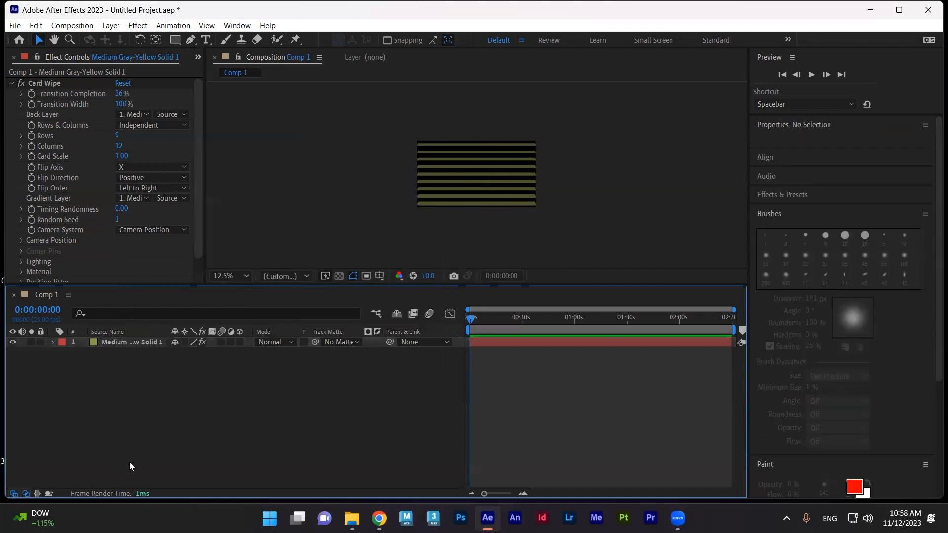
# Step: Apply the Invert effect from the Channel category to the Medium Gray-Yellow Solid 1 layer
pyautogui.click(118, 342)
pyautogui.click(138, 25)
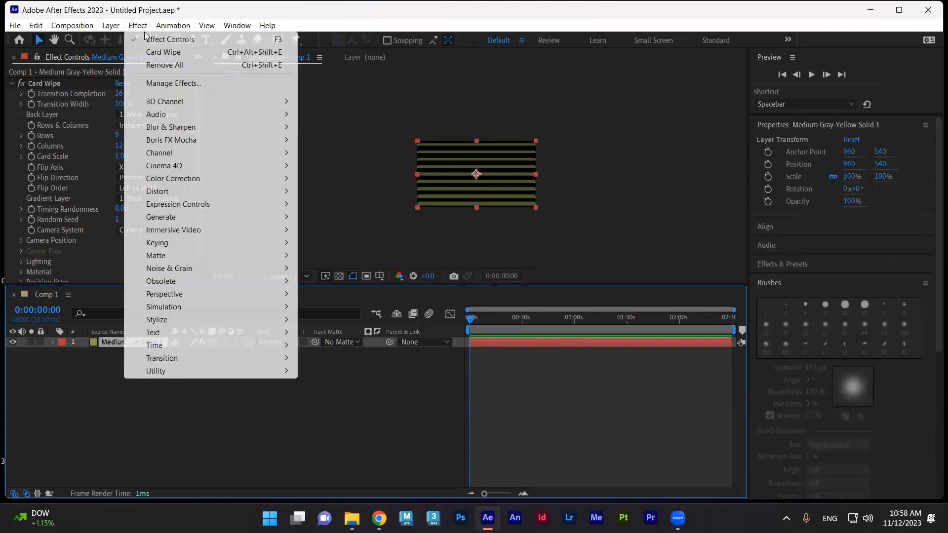
pyautogui.moveTo(204, 100)
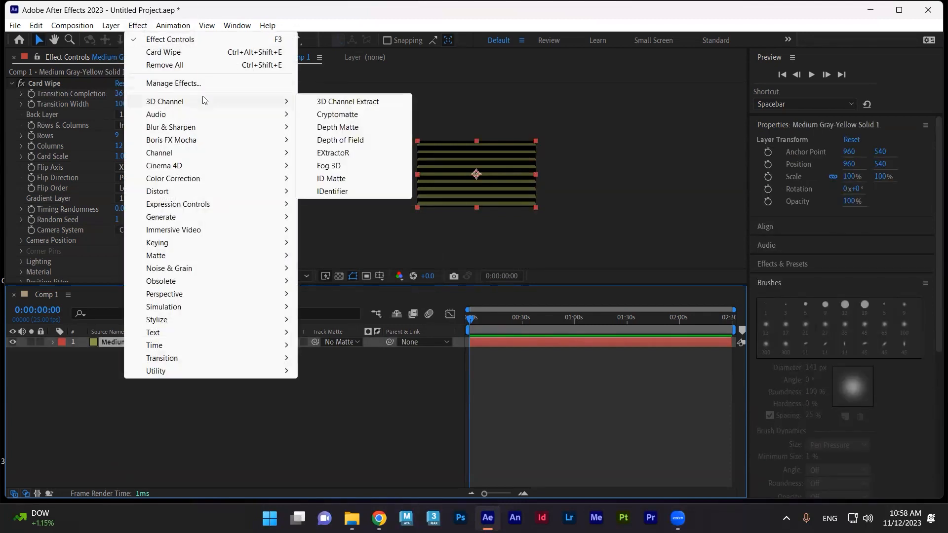
pyautogui.moveTo(218, 118)
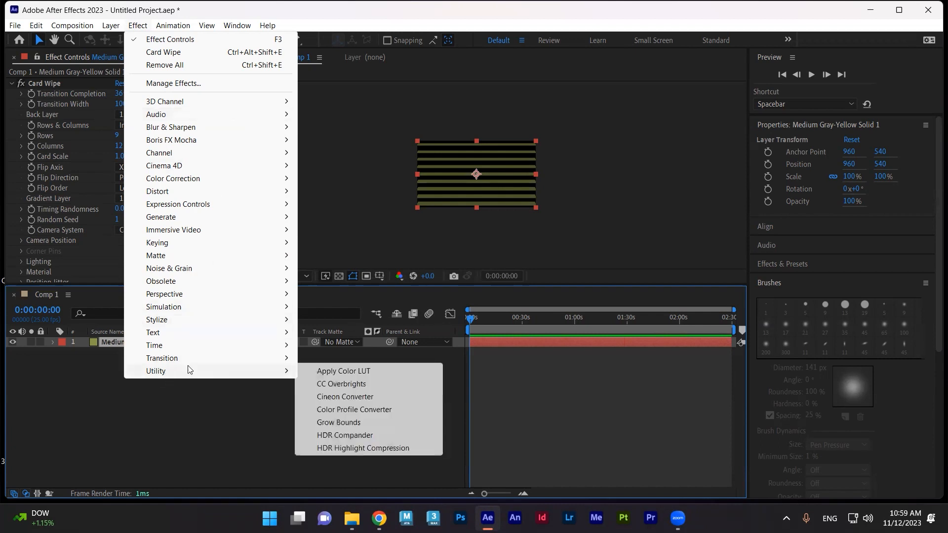
pyautogui.moveTo(197, 317)
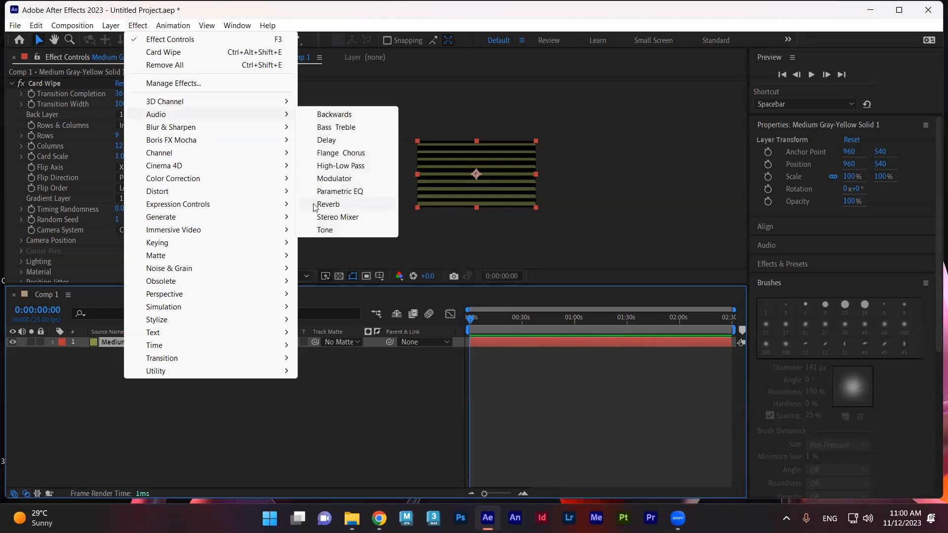
pyautogui.moveTo(163, 132)
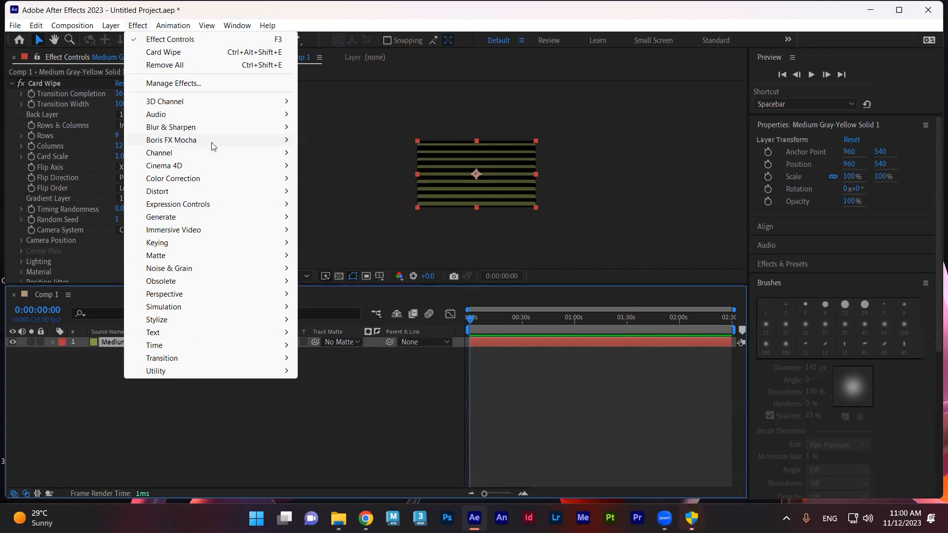
pyautogui.moveTo(225, 155)
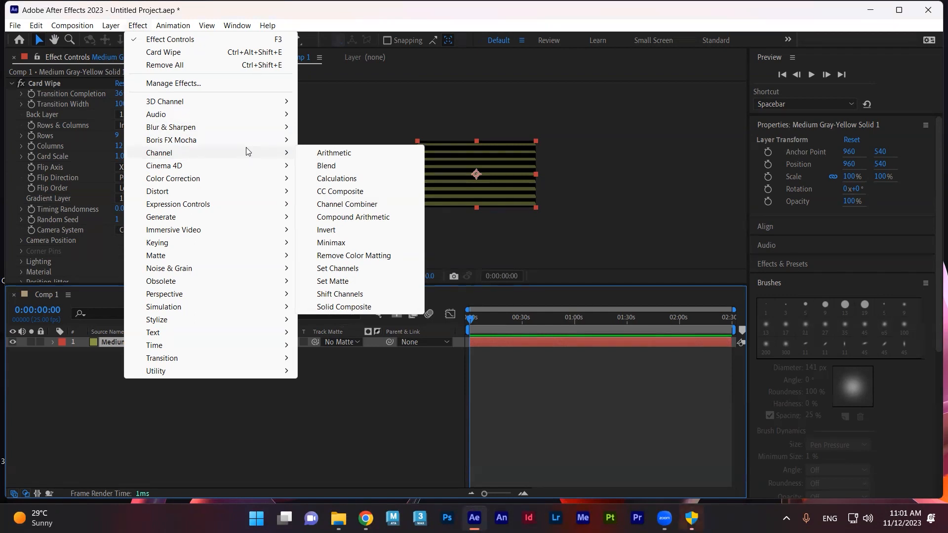
pyautogui.click(326, 230)
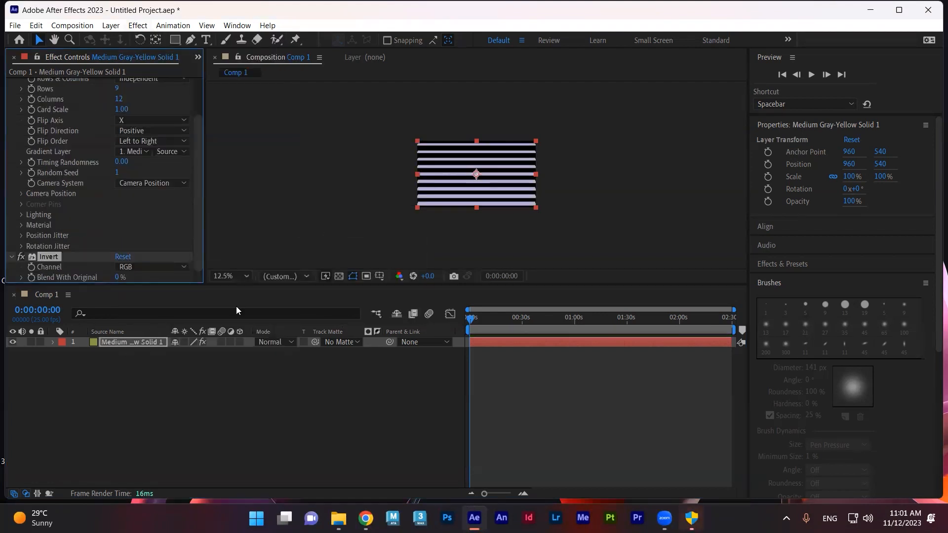
# Step: Apply the 4-Color Gradient generate effect to the solid layer and scrub the current time to 0:00:37:19
pyautogui.click(131, 27)
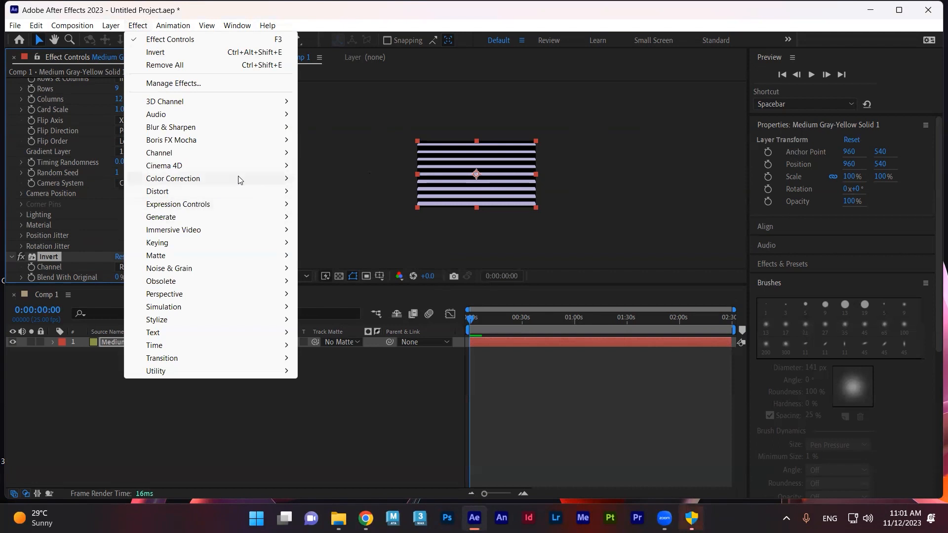
pyautogui.moveTo(239, 179)
pyautogui.moveTo(239, 195)
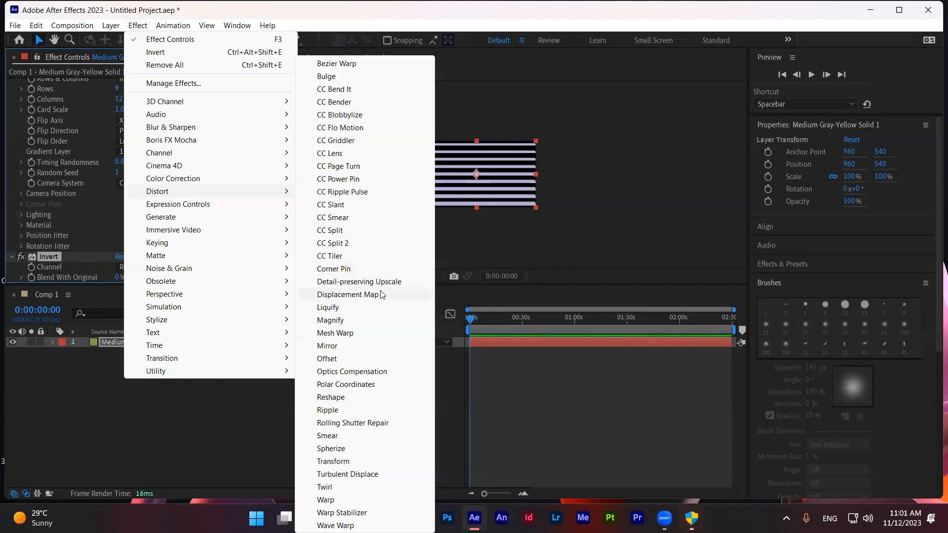
pyautogui.moveTo(255, 211)
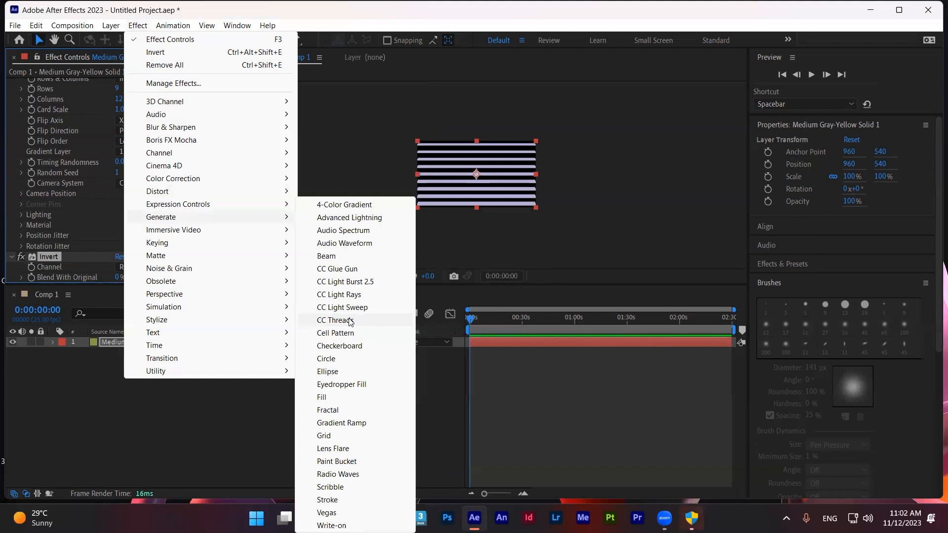
pyautogui.click(349, 206)
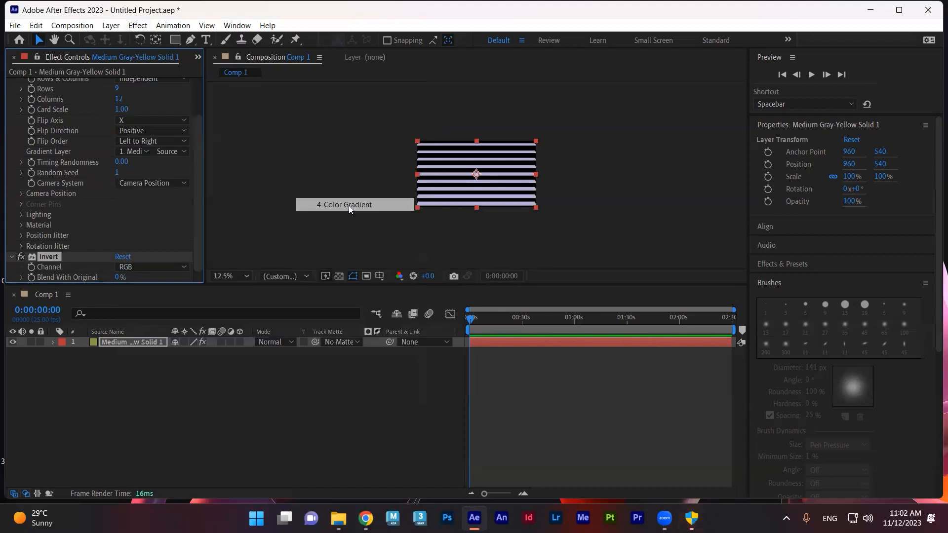
pyautogui.moveTo(479, 318); pyautogui.dragTo(538, 318)
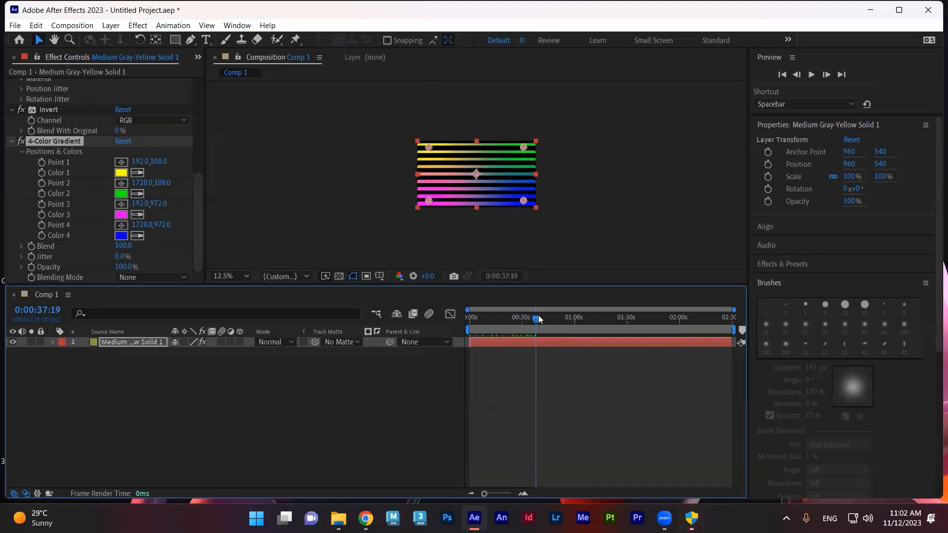
# Step: Delete the Card Wipe and Invert effects from the solid layer and scrub the current time to 0:00:16:24
pyautogui.scroll(8, 37, 131)
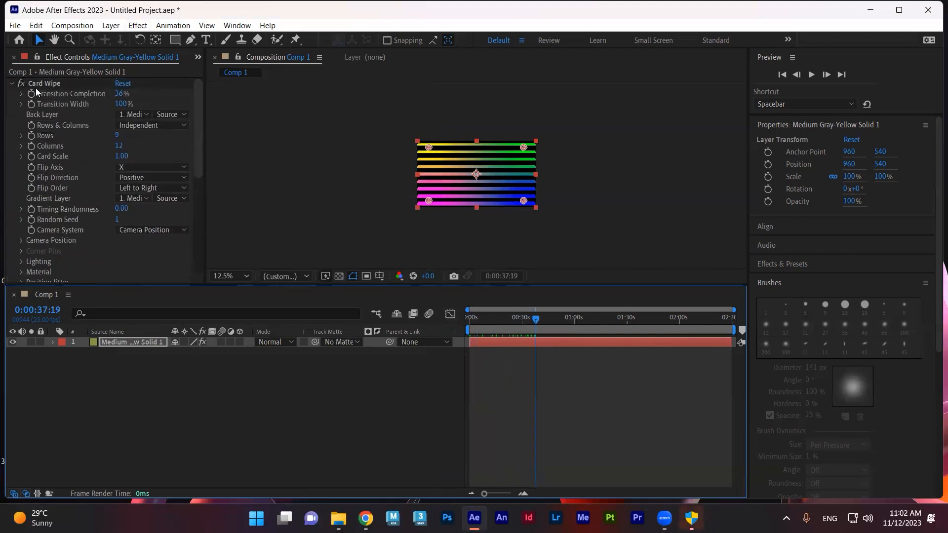
pyautogui.click(40, 82)
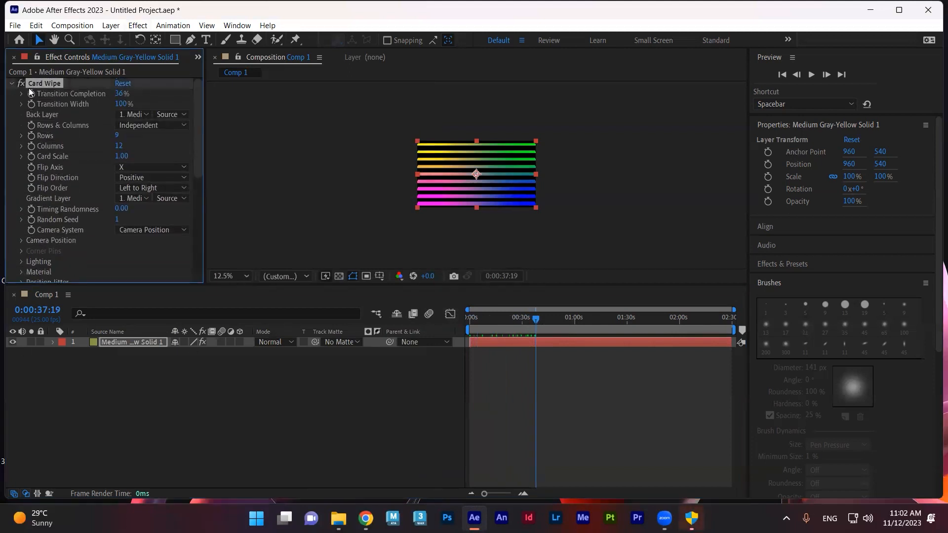
pyautogui.press('Delete')
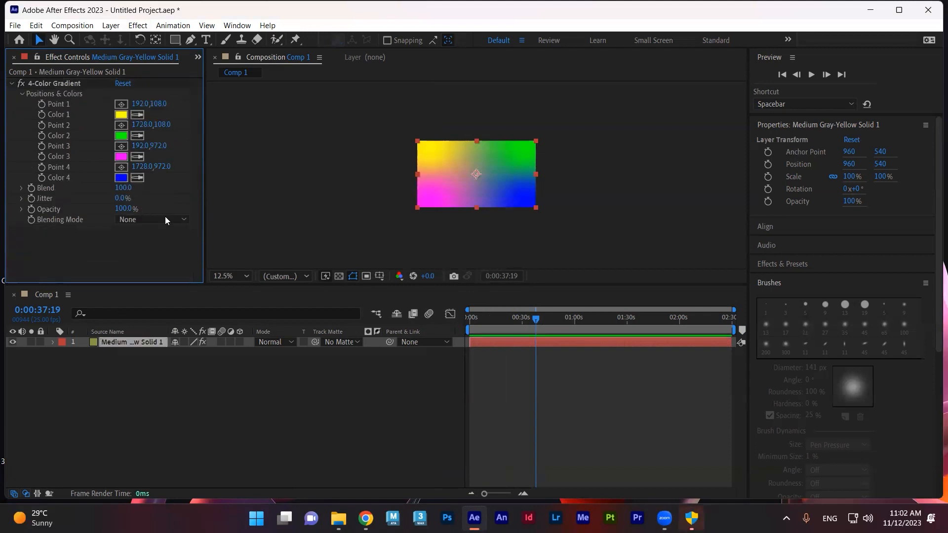
pyautogui.moveTo(527, 323); pyautogui.dragTo(498, 327)
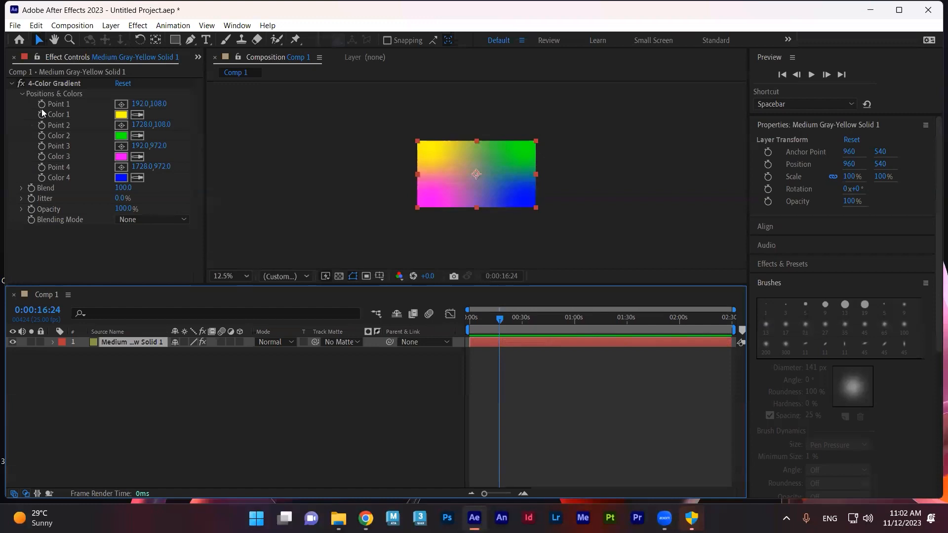
# Step: Examine the effects offered in the Generate, Immersive Video, Keying, Obsolete and Stylize categories
pyautogui.click(162, 26)
pyautogui.moveTo(138, 25)
pyautogui.moveTo(192, 221)
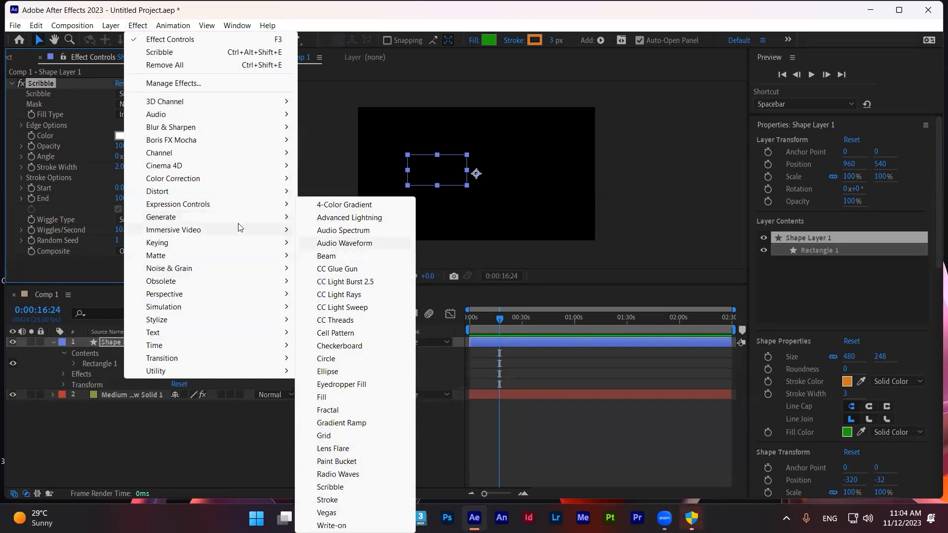
pyautogui.moveTo(225, 230)
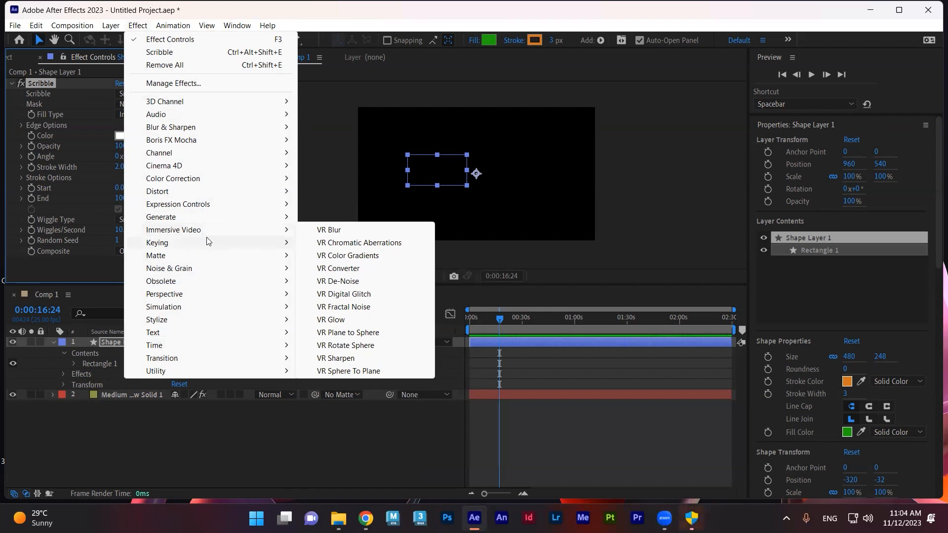
pyautogui.moveTo(205, 244)
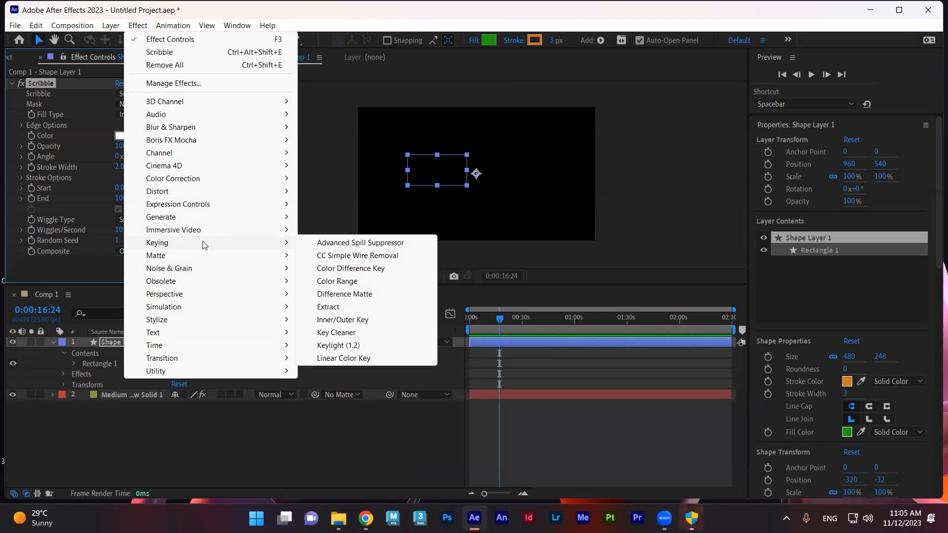
pyautogui.moveTo(201, 262)
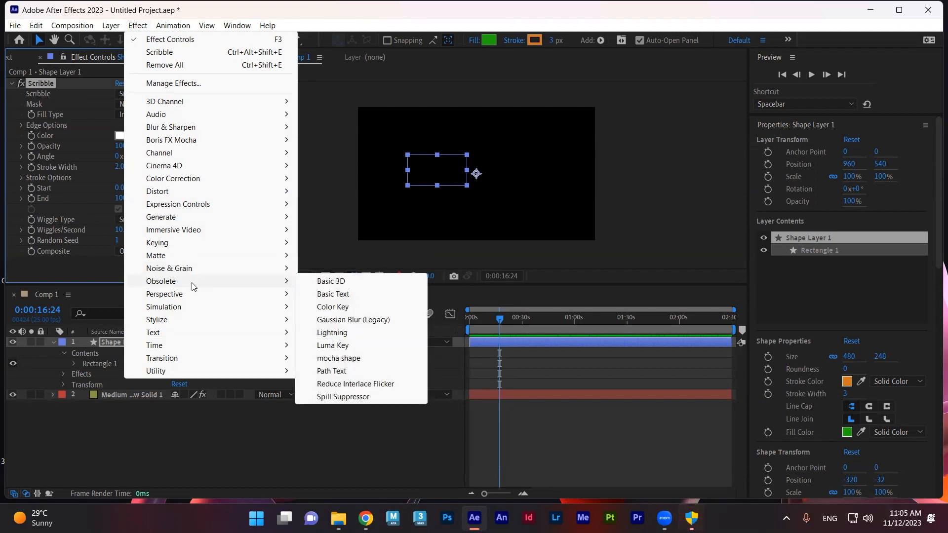
pyautogui.moveTo(208, 296)
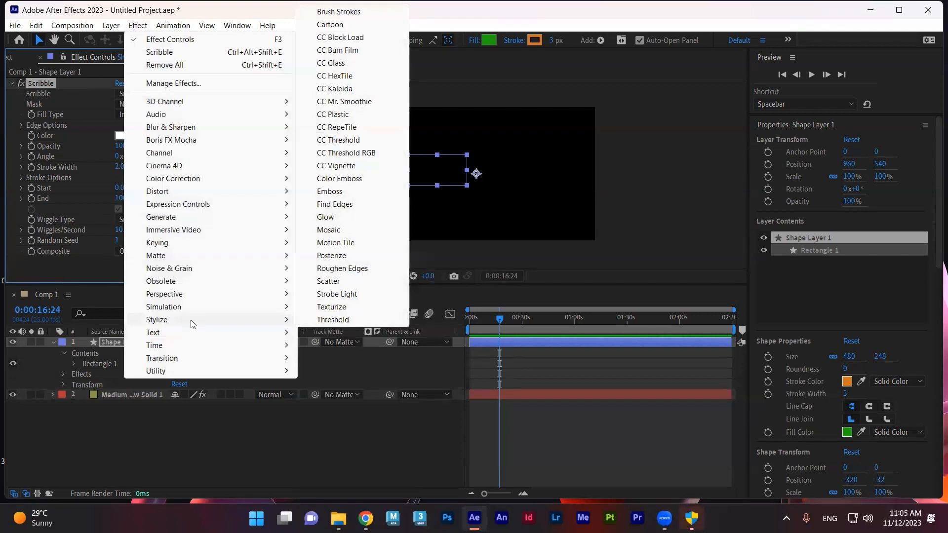
# Step: Apply the Numbers text effect to Shape Layer 1 using Arial Bold, horizontal direction and left alignment
pyautogui.moveTo(197, 338)
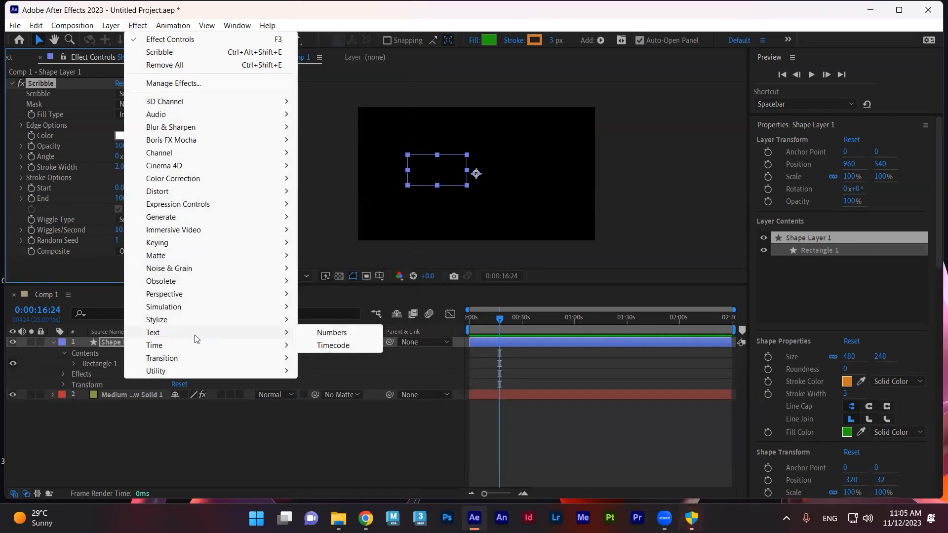
pyautogui.click(332, 333)
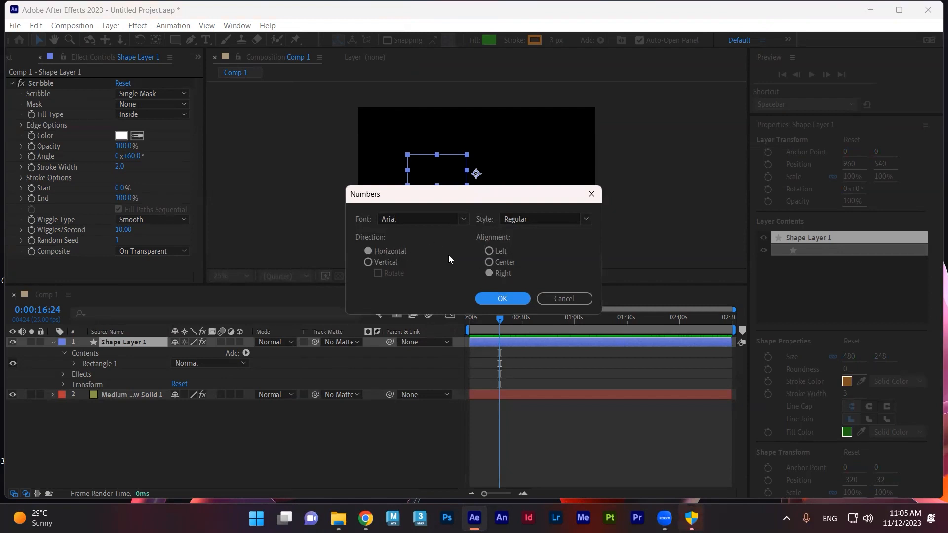
pyautogui.click(464, 218)
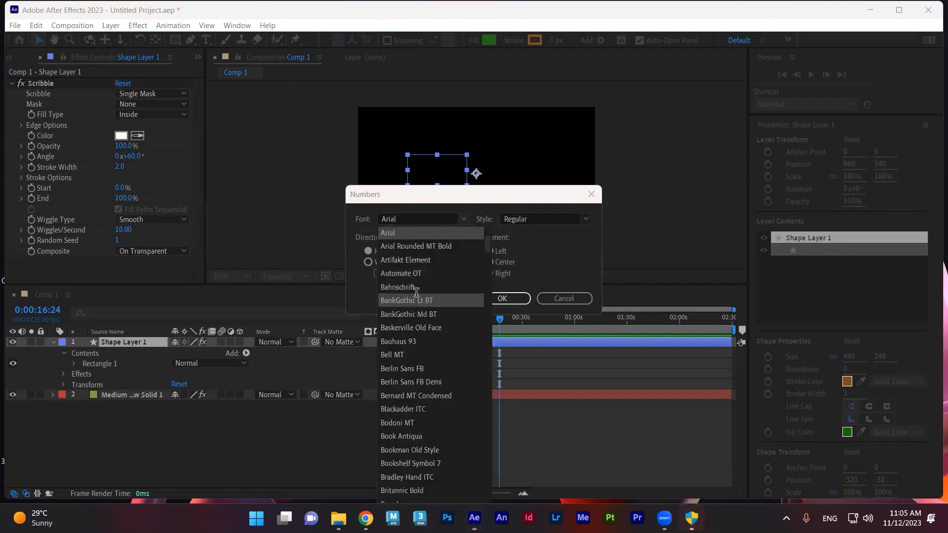
pyautogui.click(554, 252)
pyautogui.click(587, 220)
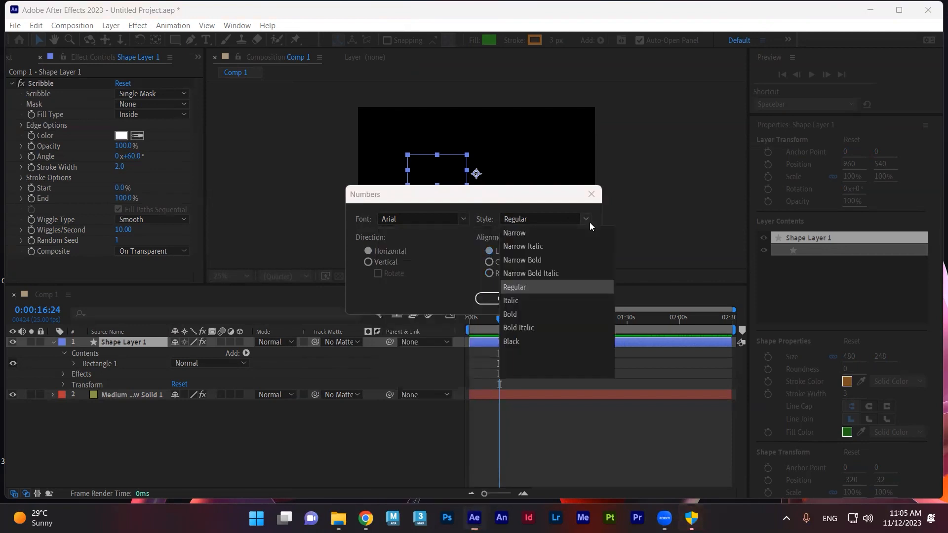
pyautogui.click(520, 314)
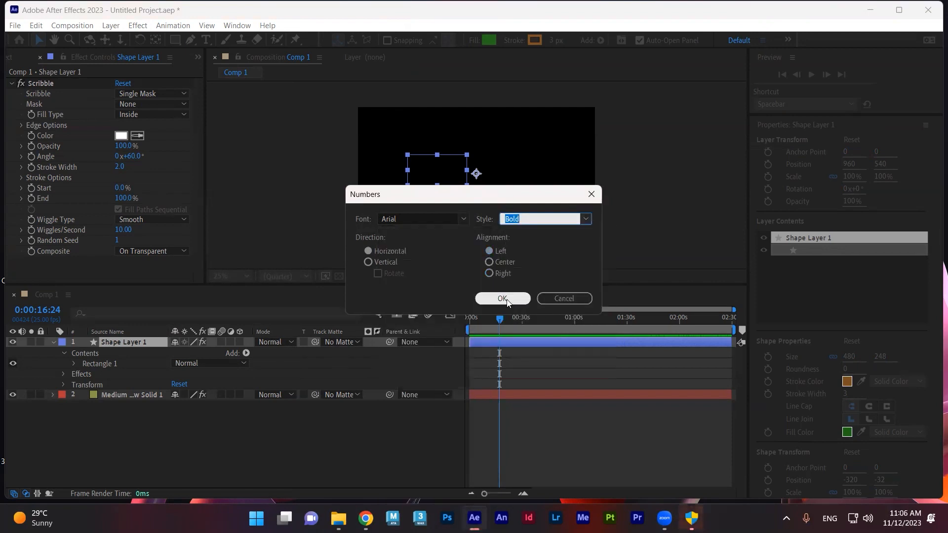
pyautogui.click(498, 298)
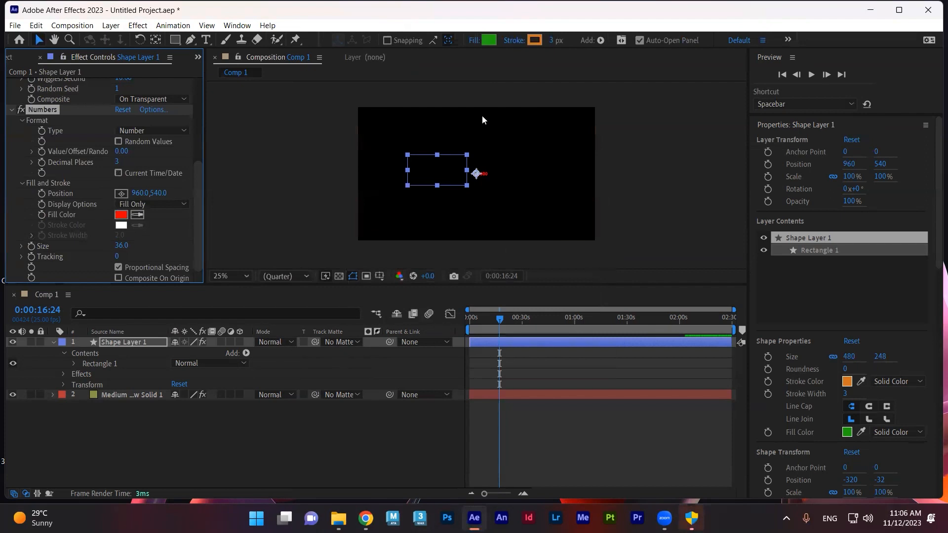
# Step: Delete the Scribble effect from the Medium Gray-Yellow Solid 1 layer
pyautogui.scroll(5, 489, 174)
pyautogui.click(513, 198)
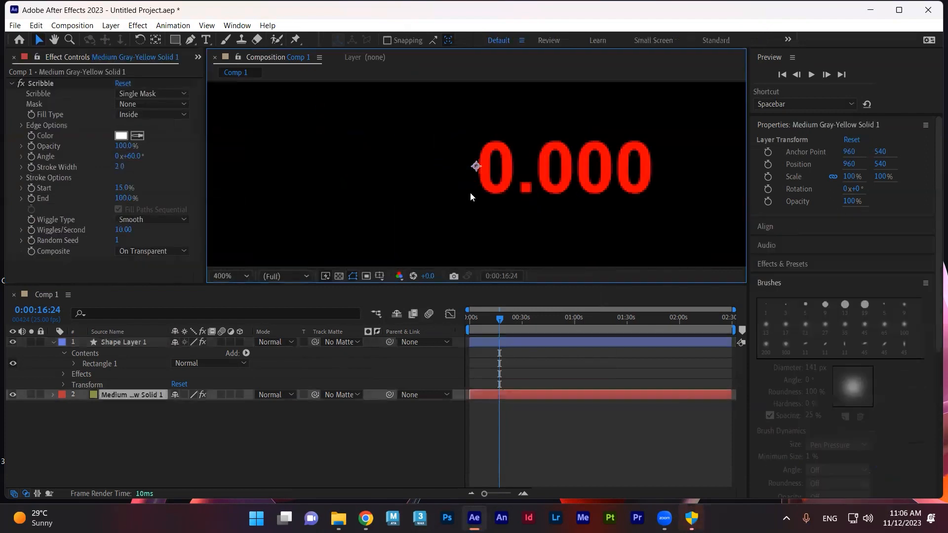
pyautogui.scroll(-2, 470, 191)
pyautogui.moveTo(500, 188); pyautogui.dragTo(412, 185)
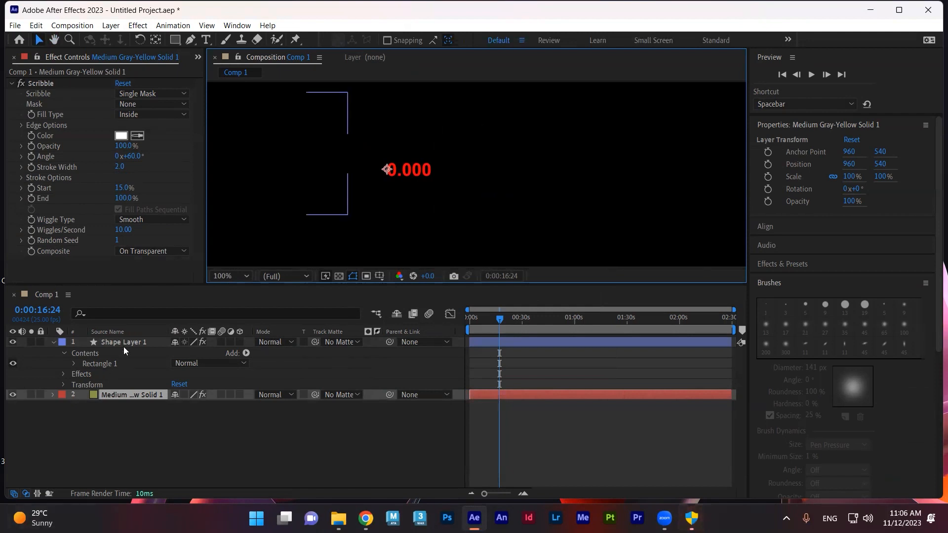
pyautogui.click(129, 332)
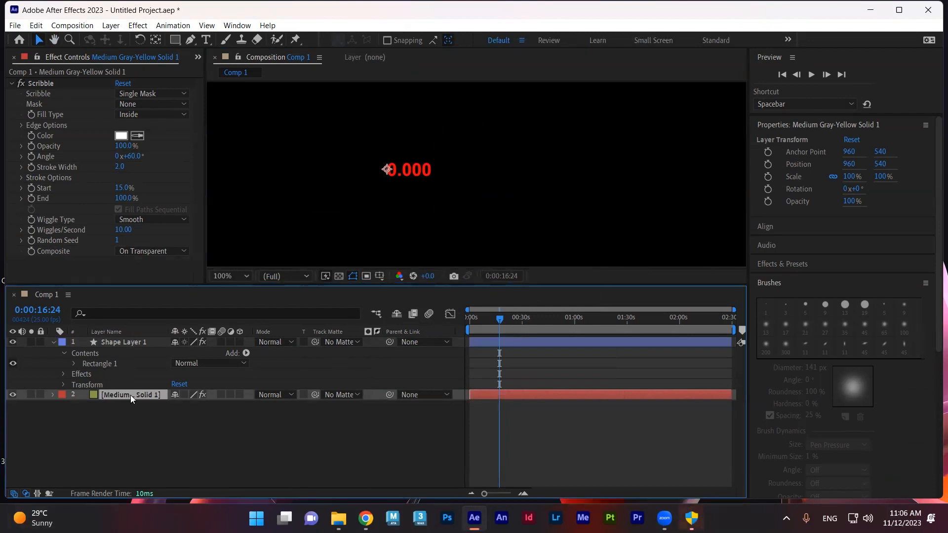
pyautogui.click(45, 83)
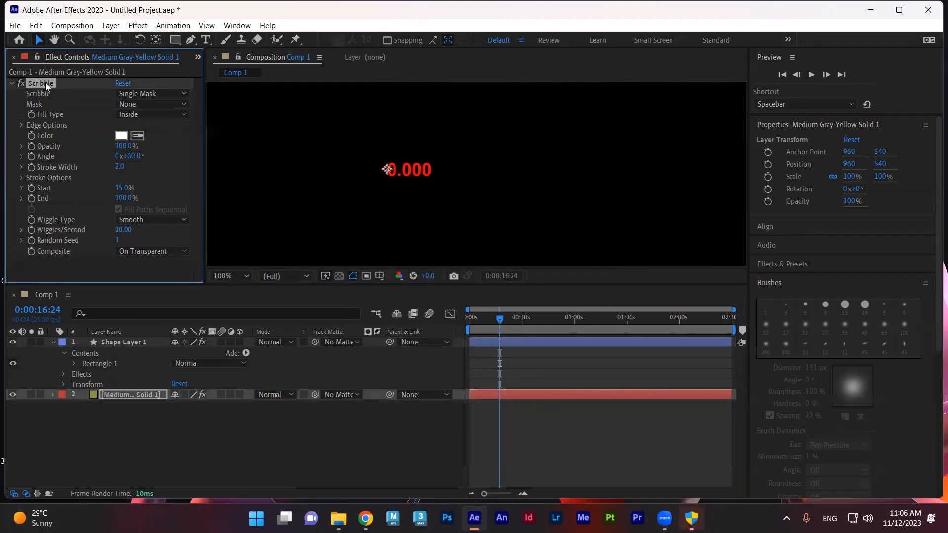
pyautogui.press('Delete')
pyautogui.scroll(-2, 469, 176)
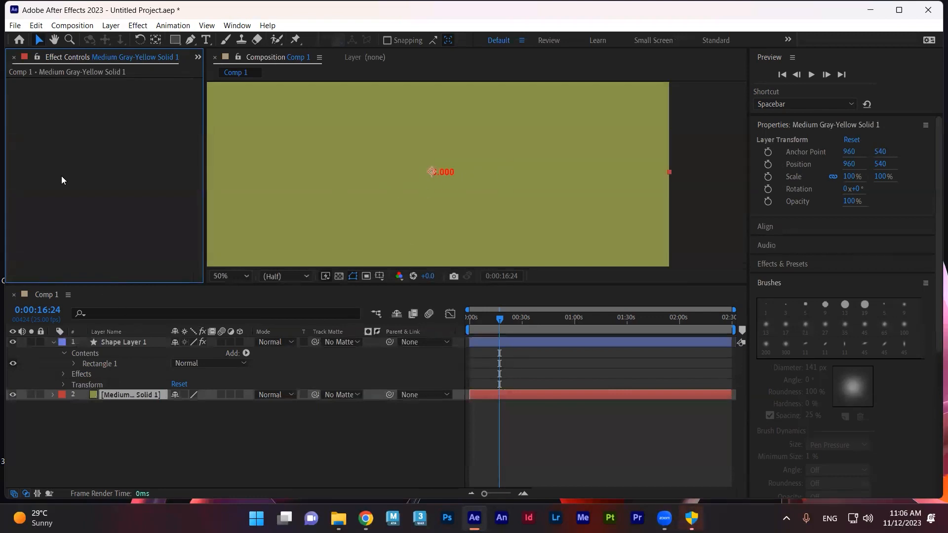
# Step: Set the Numbers effect's Value/Offset on Shape Layer 1 to 140
pyautogui.click(119, 342)
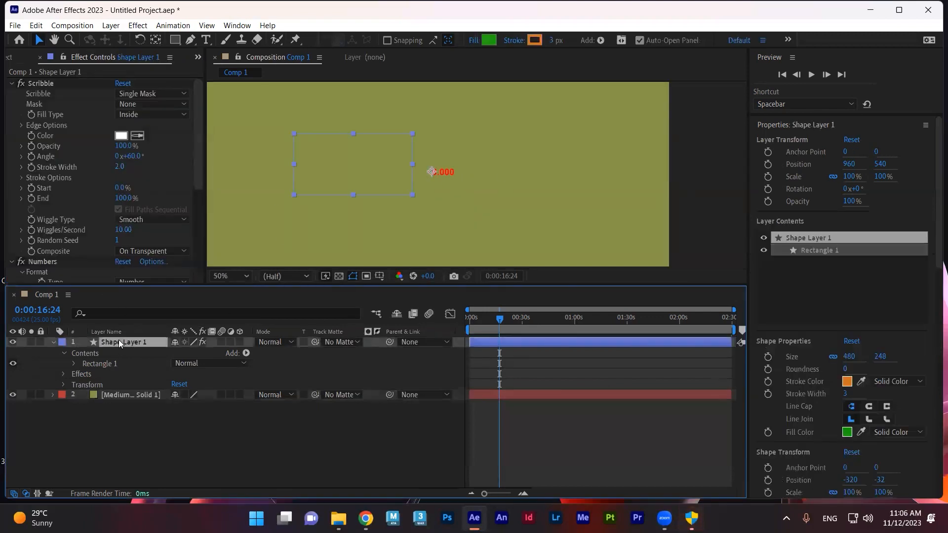
pyautogui.scroll(-3, 133, 161)
pyautogui.scroll(-3, 132, 161)
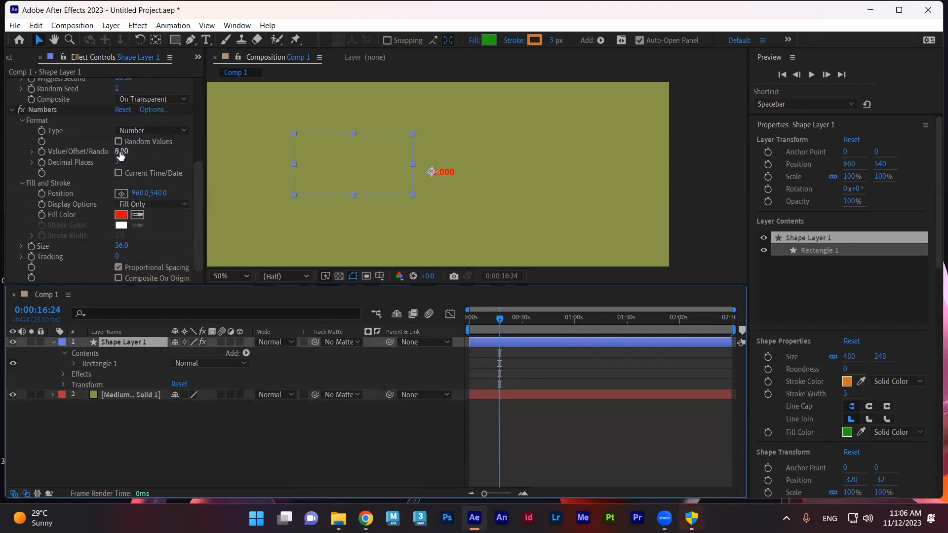
pyautogui.moveTo(121, 151)
pyautogui.mouseDown()
pyautogui.moveTo(153, 146)
pyautogui.moveTo(124, 148)
pyautogui.mouseUp()
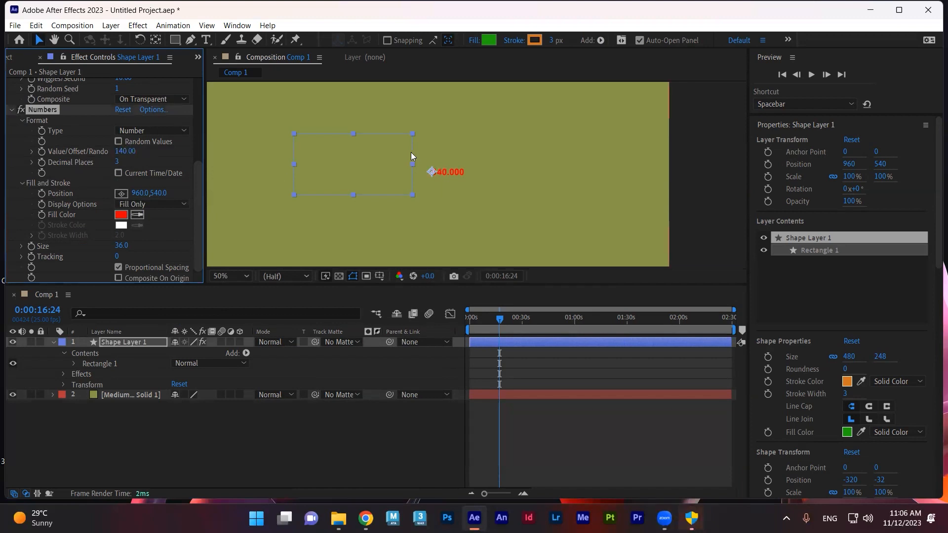
# Step: Centre Shape Layer 1's anchor point on its rectangle and leave the layer selected
pyautogui.doubleClick(157, 41)
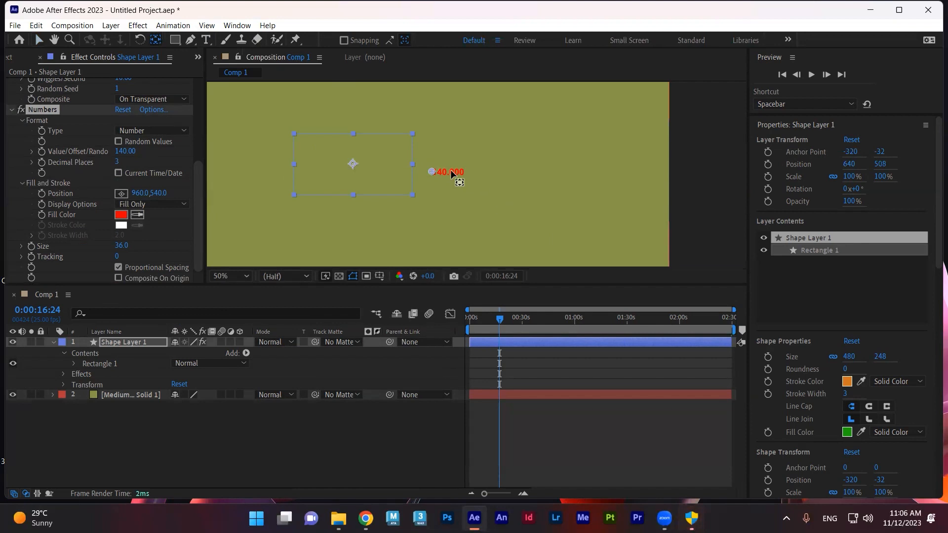
pyautogui.click(443, 189)
pyautogui.click(127, 393)
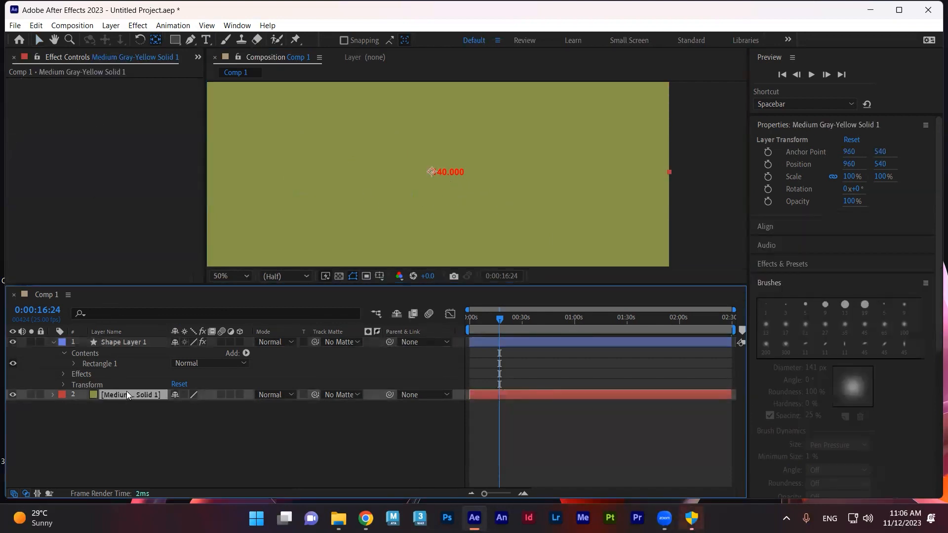
pyautogui.click(116, 342)
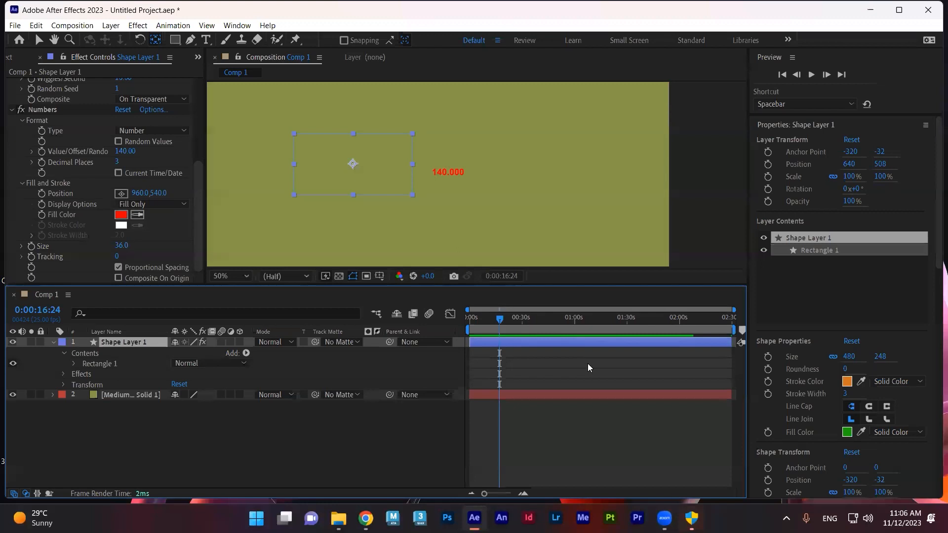
# Step: Start keyframing the Numbers effect's Value/Offset at 0:00:00:00 with a value of 0
pyautogui.moveTo(499, 318); pyautogui.dragTo(470, 318)
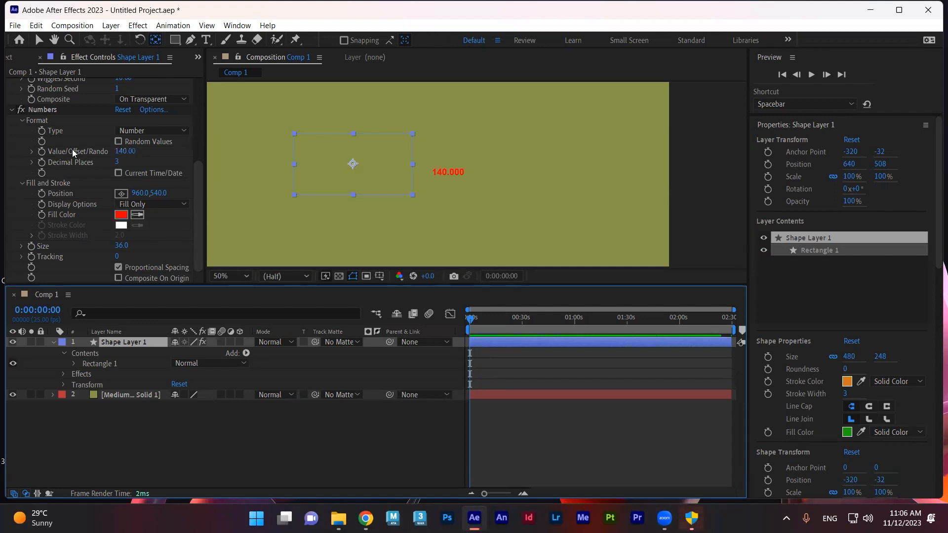
pyautogui.click(67, 162)
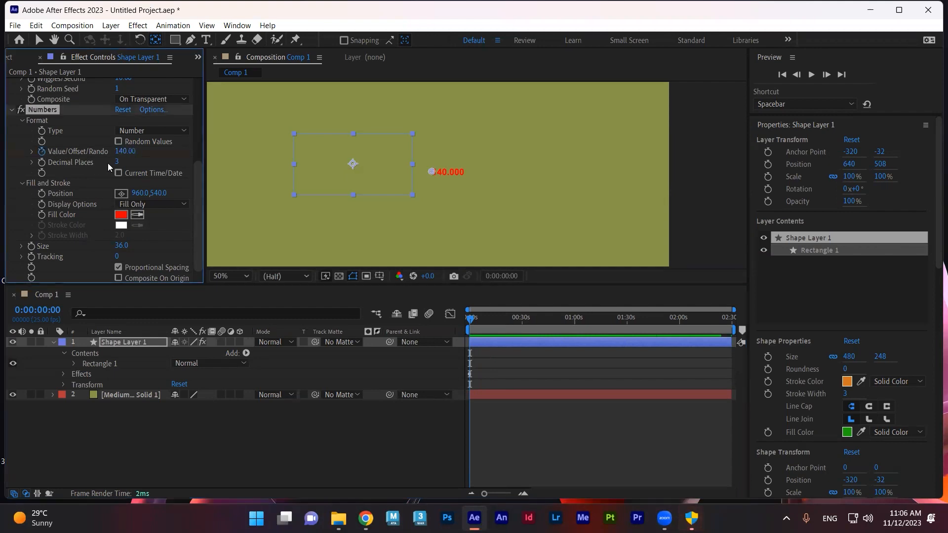
pyautogui.click(124, 151)
pyautogui.write('0')
pyautogui.press('Return')
# Step: Add a Value/Offset keyframe of 200 at 0:00:13:19 and preview the counting animation
pyautogui.click(493, 318)
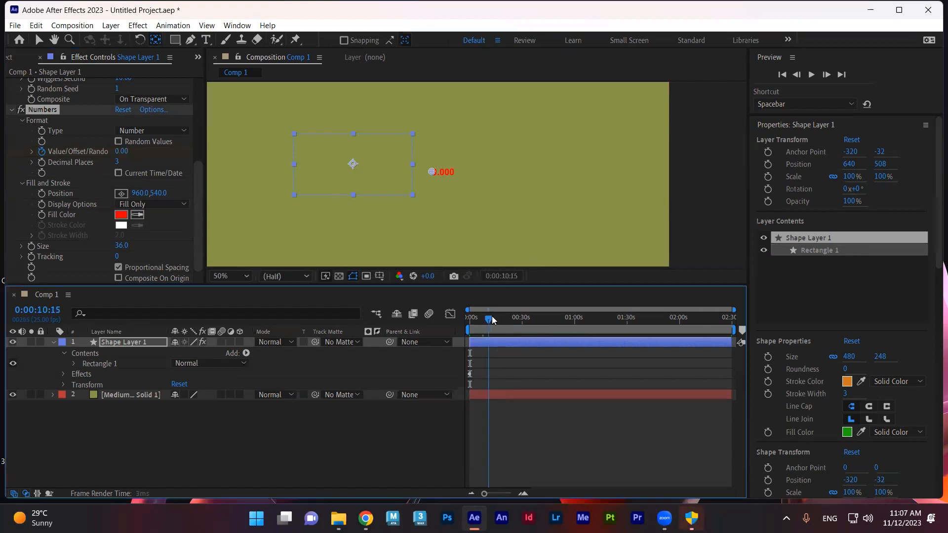
pyautogui.click(120, 150)
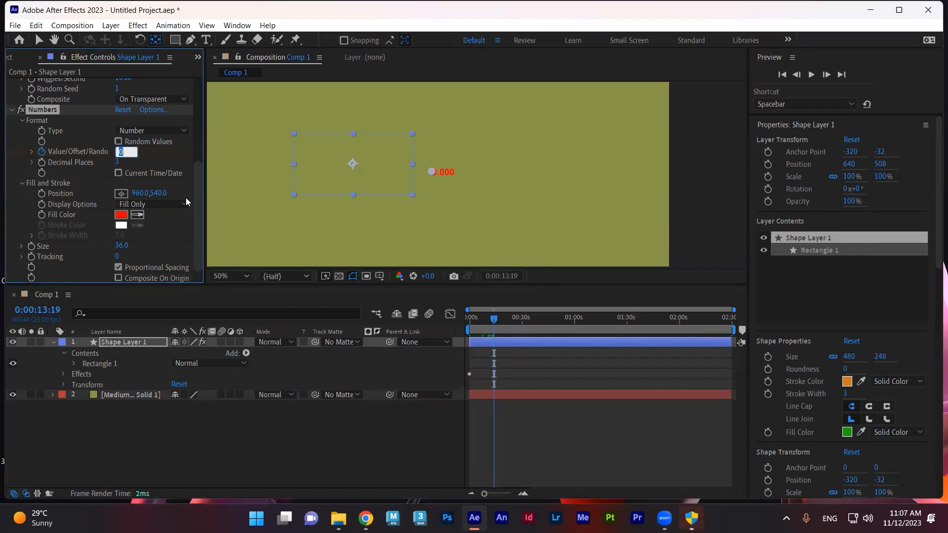
pyautogui.write('200')
pyautogui.press('Return')
pyautogui.moveTo(493, 318); pyautogui.dragTo(469, 318)
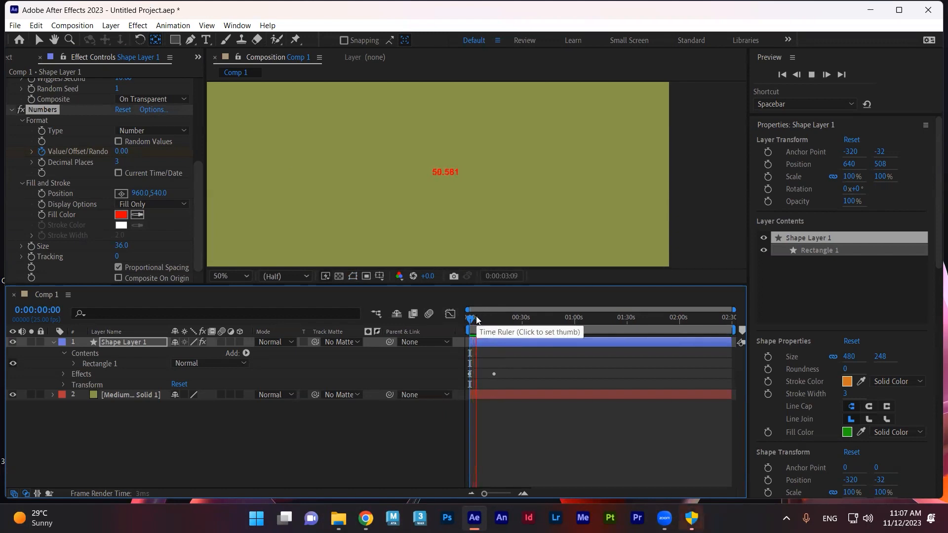
pyautogui.moveTo(479, 319); pyautogui.dragTo(484, 320)
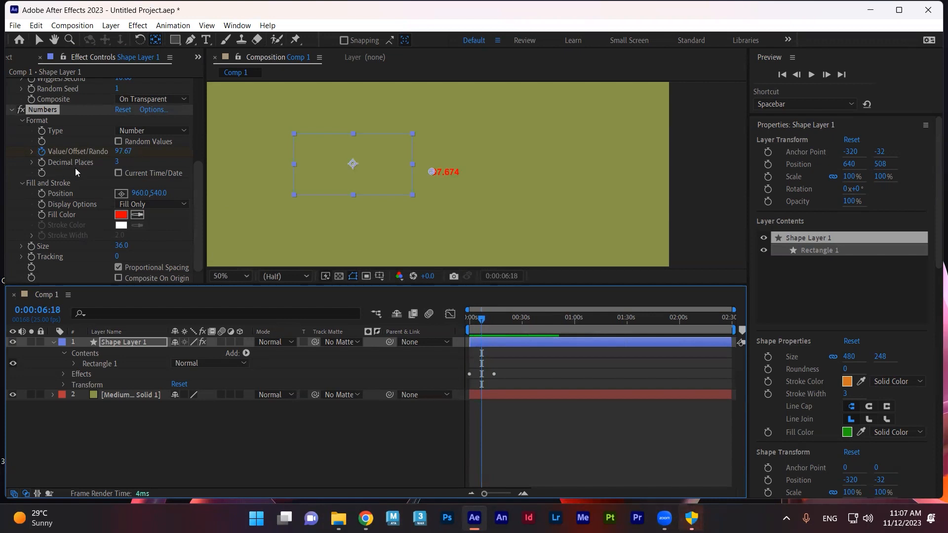
# Step: Set the Numbers effect's Decimal Places to 0 and preview the count from the start
pyautogui.click(119, 162)
pyautogui.press('Return')
pyautogui.moveTo(481, 318); pyautogui.dragTo(469, 318)
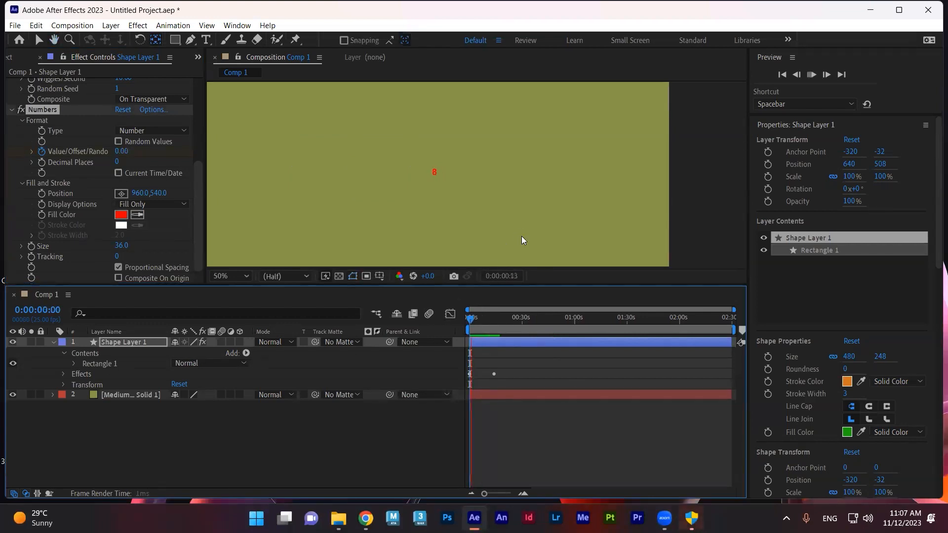
pyautogui.press('space')
# Step: Set the Numbers effect's Decimal Places to 10 and preview the animation
pyautogui.moveTo(117, 162); pyautogui.dragTo(147, 160)
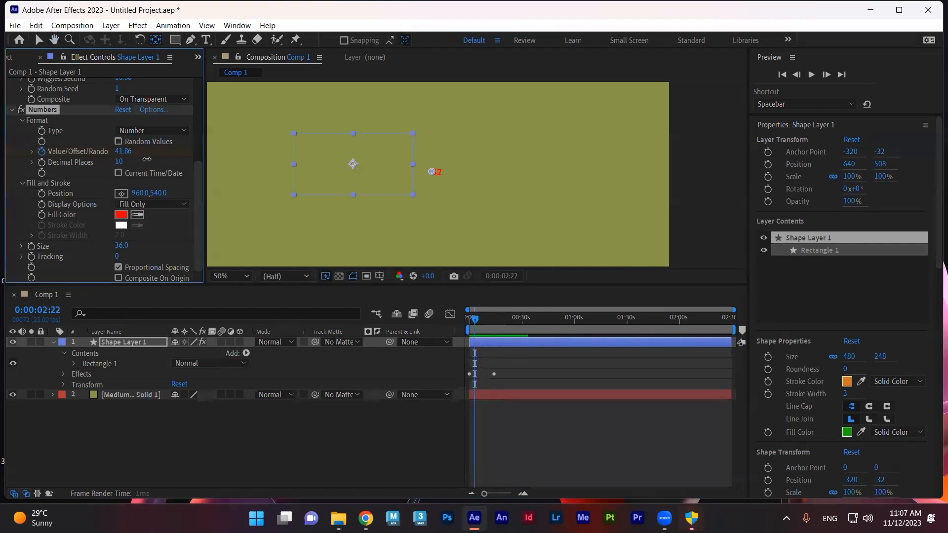
pyautogui.press('space')
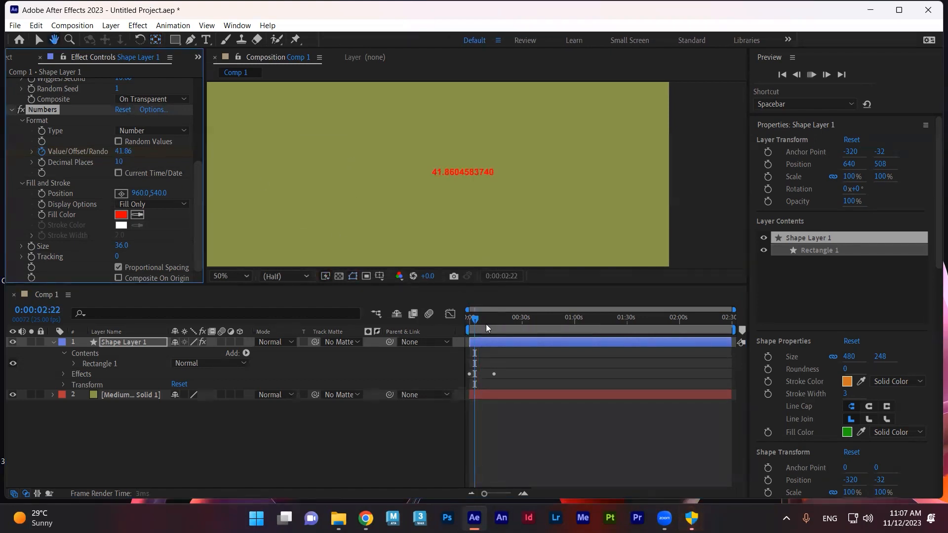
pyautogui.press('space')
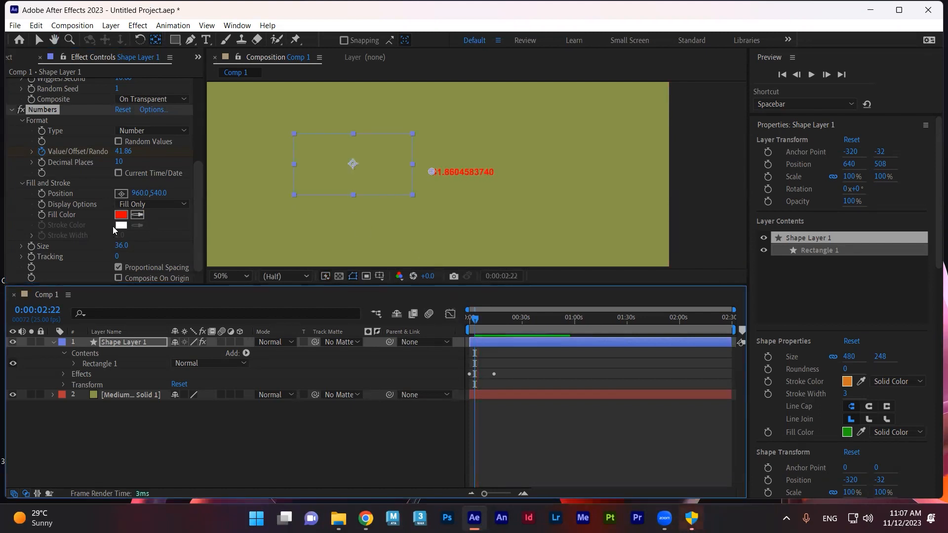
# Step: Change the numbers' fill color to yellow F4D330 and their size to 62
pyautogui.click(125, 215)
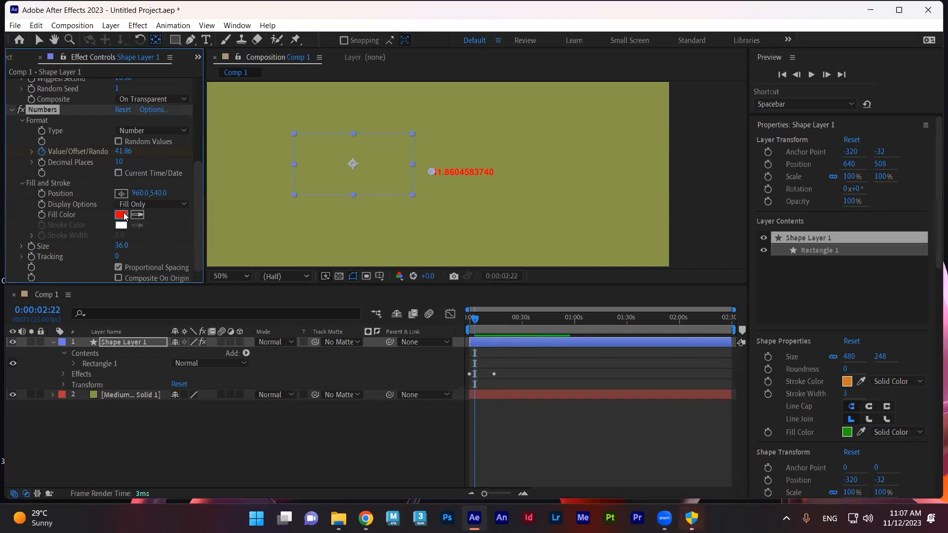
pyautogui.click(125, 215)
pyautogui.click(632, 341)
pyautogui.click(538, 280)
pyautogui.click(586, 216)
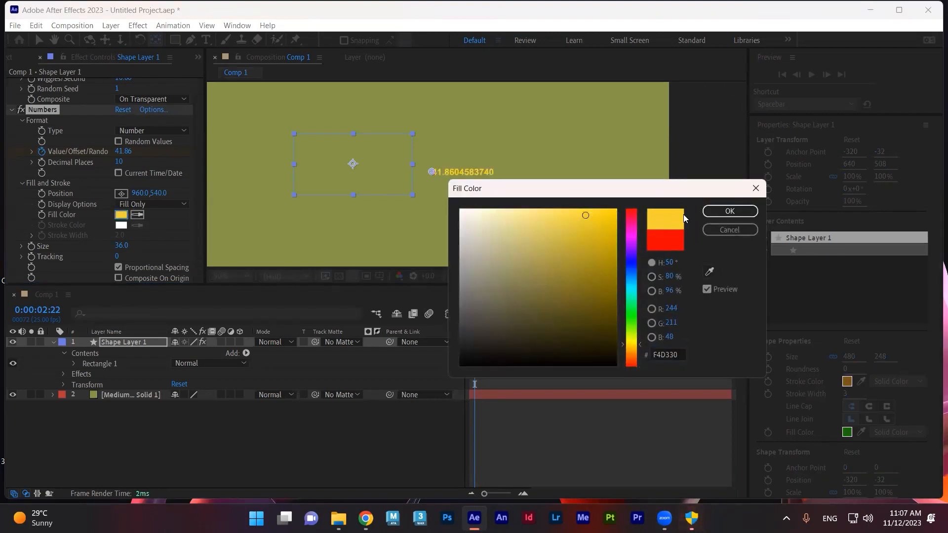
pyautogui.click(716, 210)
pyautogui.moveTo(122, 250); pyautogui.dragTo(138, 250)
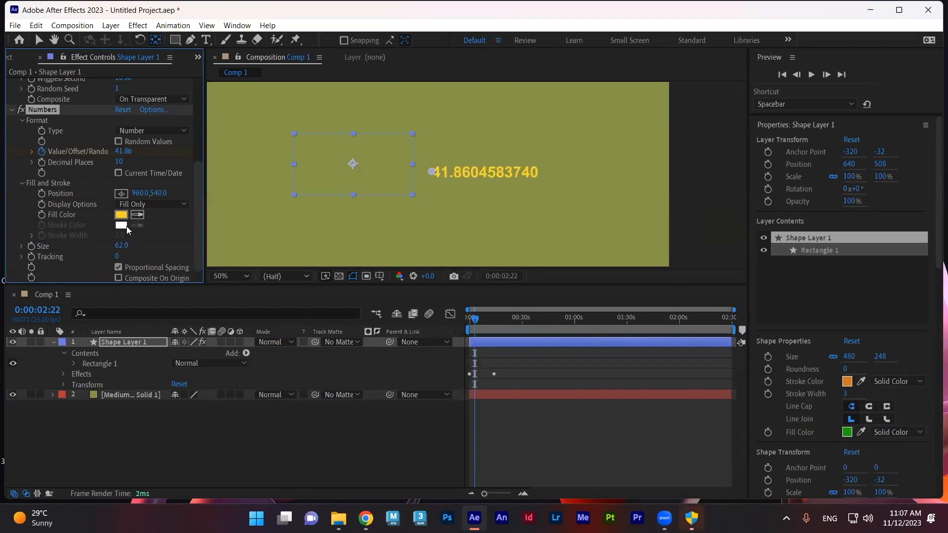
# Step: Display the numbers as Fill Over Stroke with a stroke width of 3.7 and preview the animation
pyautogui.click(166, 203)
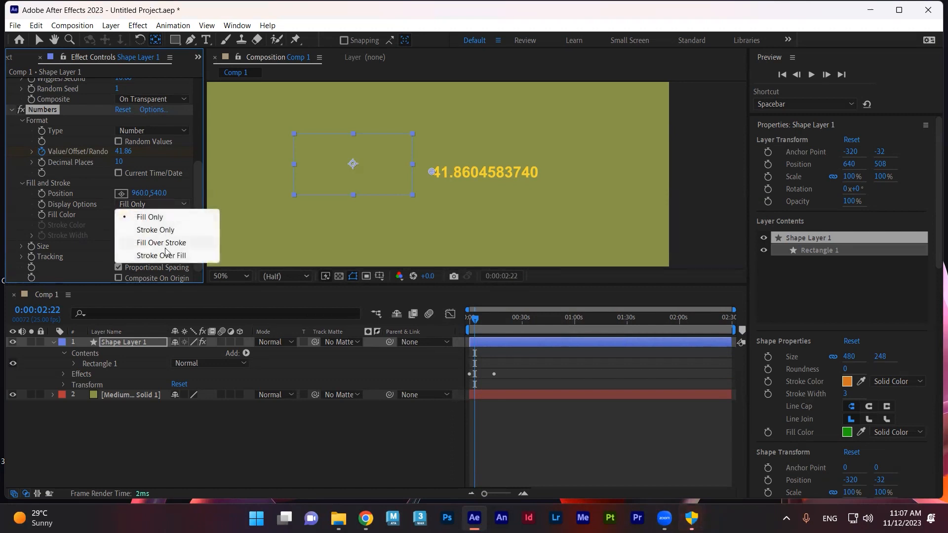
pyautogui.click(180, 244)
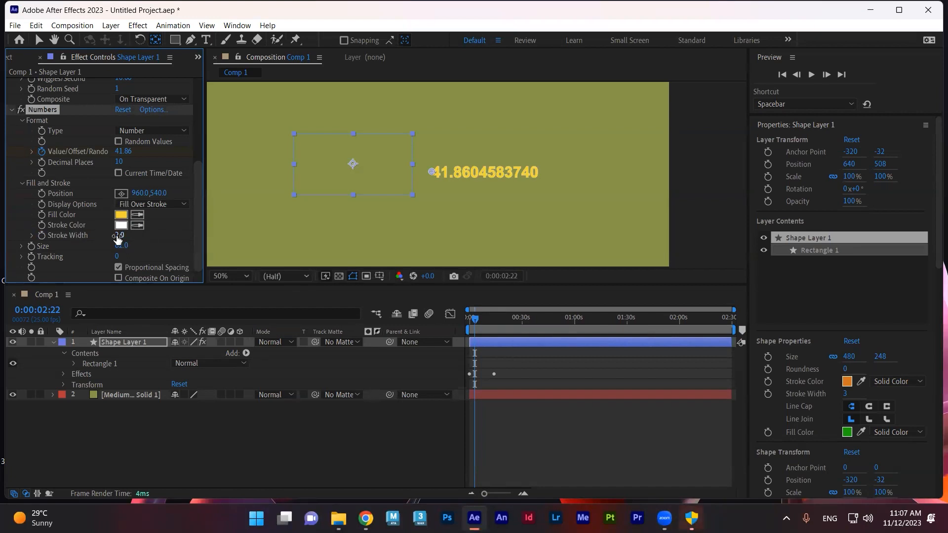
pyautogui.moveTo(123, 235); pyautogui.dragTo(135, 234)
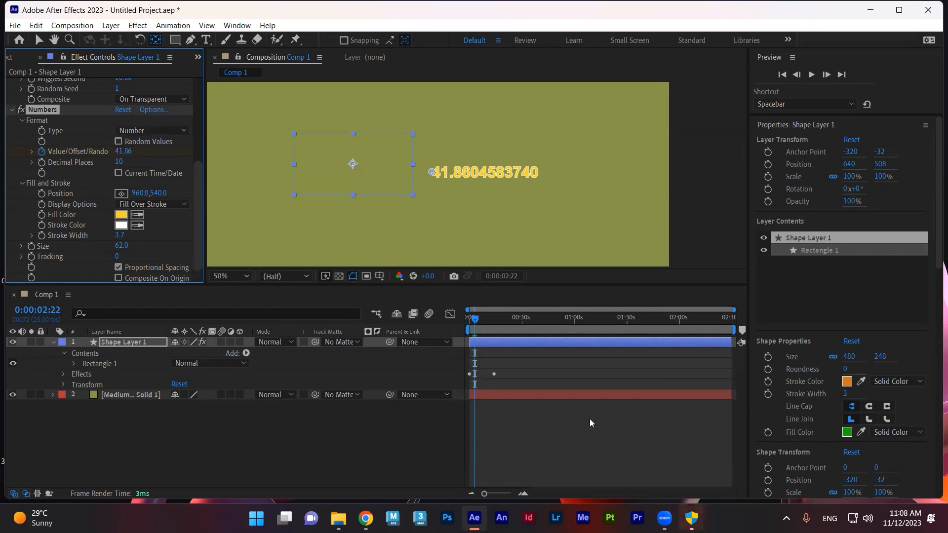
pyautogui.click(470, 321)
pyautogui.moveTo(469, 317); pyautogui.dragTo(483, 320)
pyautogui.press('space')
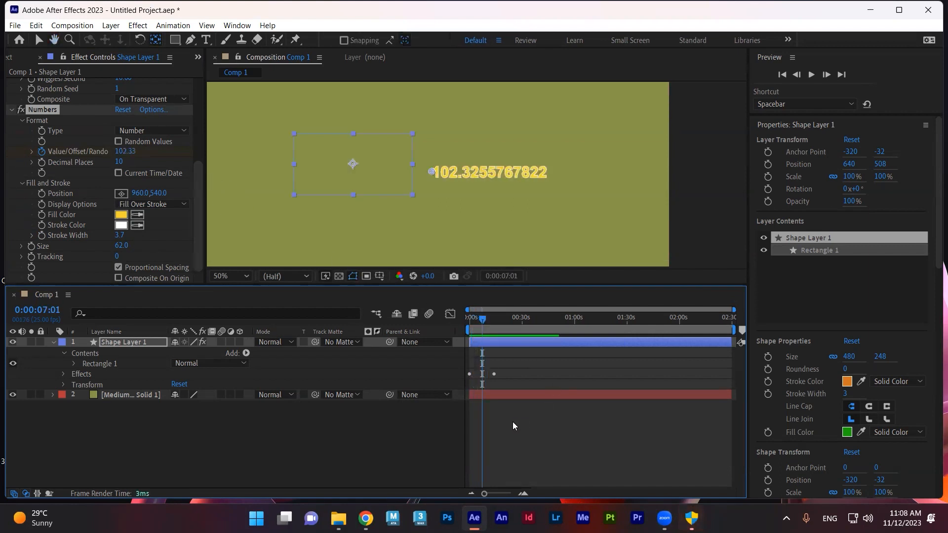
# Step: Enable Random Values in the Numbers effect and preview it from the start of the composition
pyautogui.click(119, 141)
pyautogui.click(468, 318)
pyautogui.press('space')
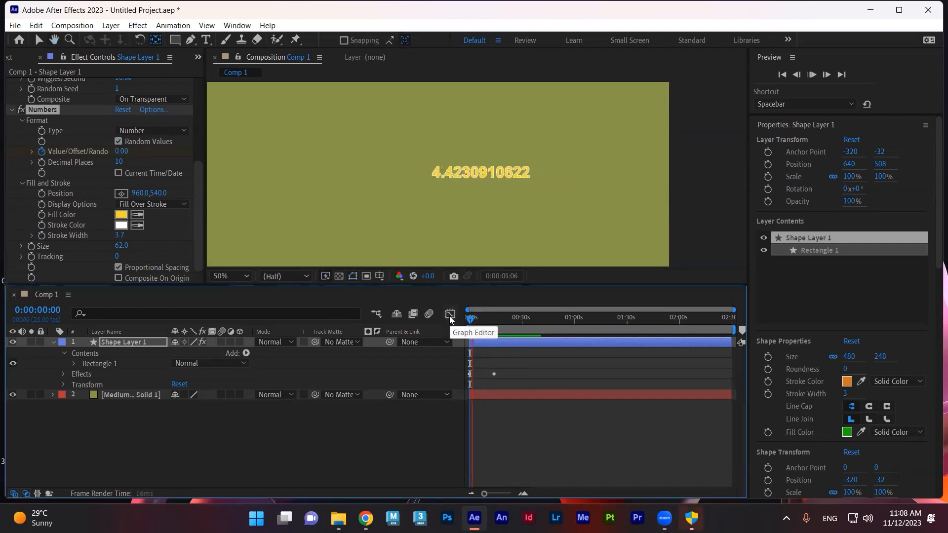
# Step: Scrub the Numbers animation to the second keyframe, return to the composition start and turn off Random Values
pyautogui.moveTo(487, 320); pyautogui.dragTo(494, 321)
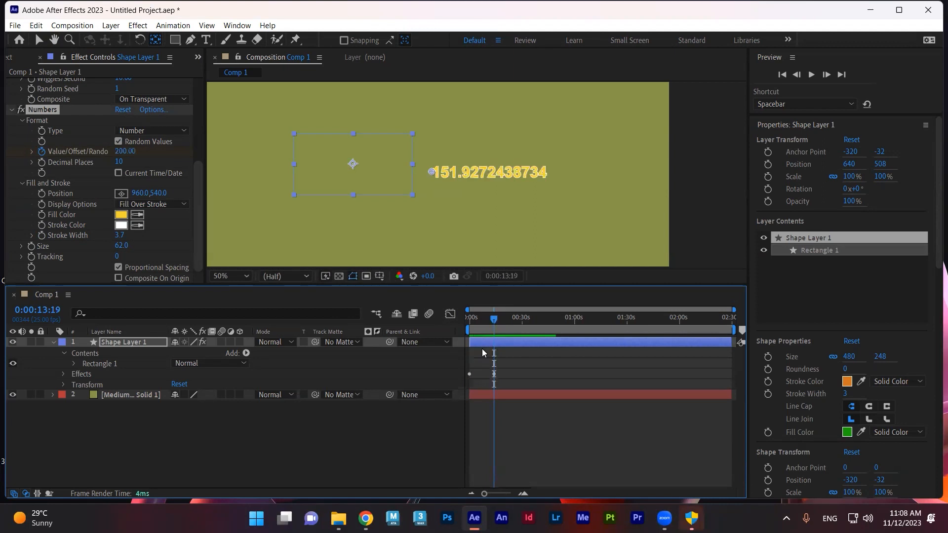
pyautogui.click(468, 319)
pyautogui.click(118, 141)
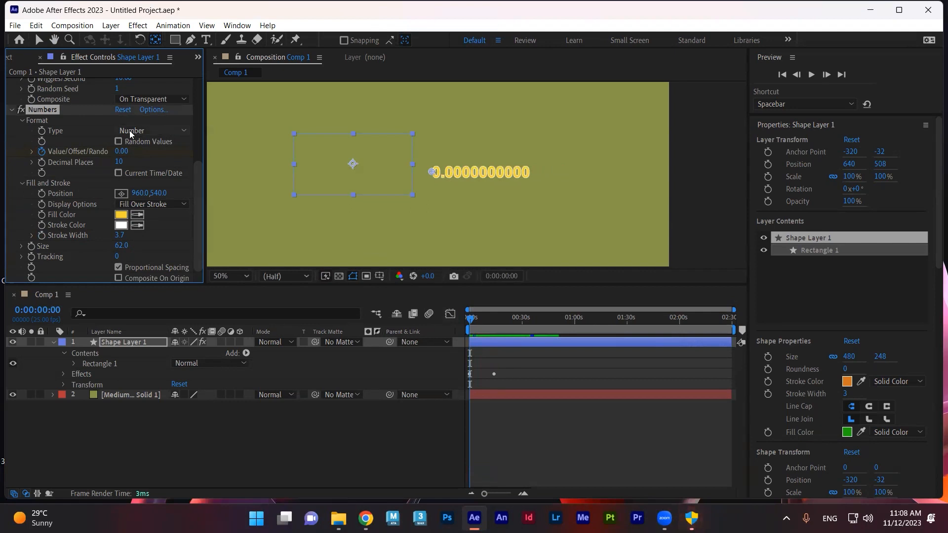
# Step: Set the Numbers type to Number [Leading Zeros], preview the animation and return to the composition start
pyautogui.click(157, 130)
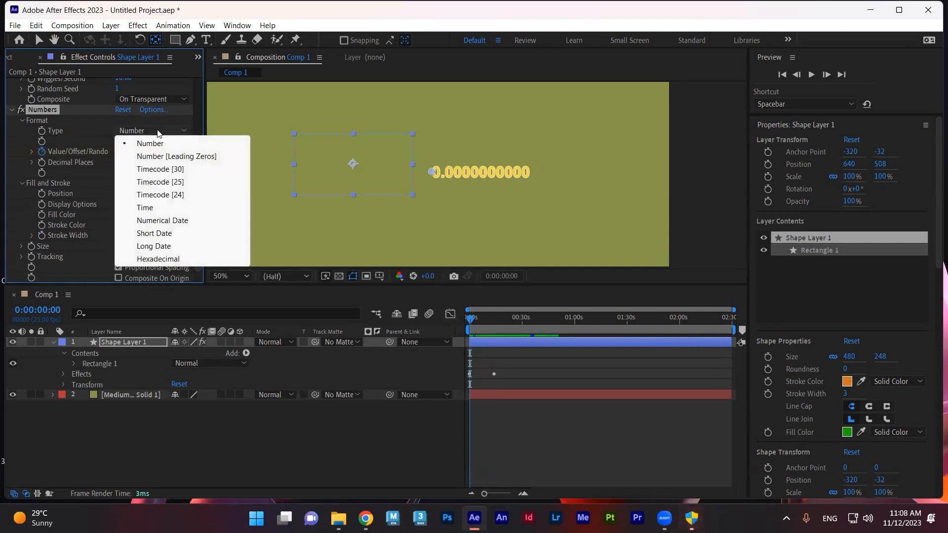
pyautogui.click(153, 158)
pyautogui.press('space')
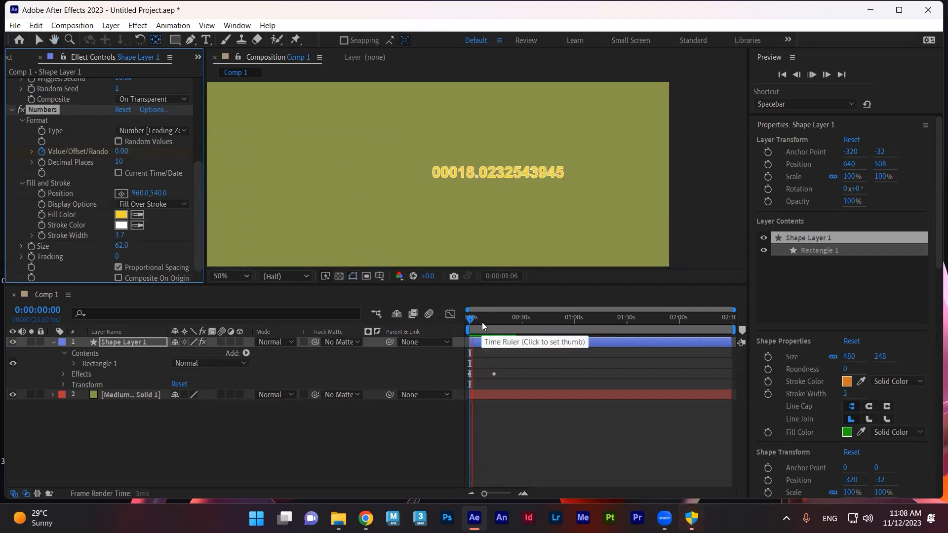
pyautogui.press('space')
pyautogui.moveTo(471, 319); pyautogui.dragTo(455, 320)
# Step: Switch the Numbers type to Timecode [30] and preview the animation
pyautogui.click(179, 131)
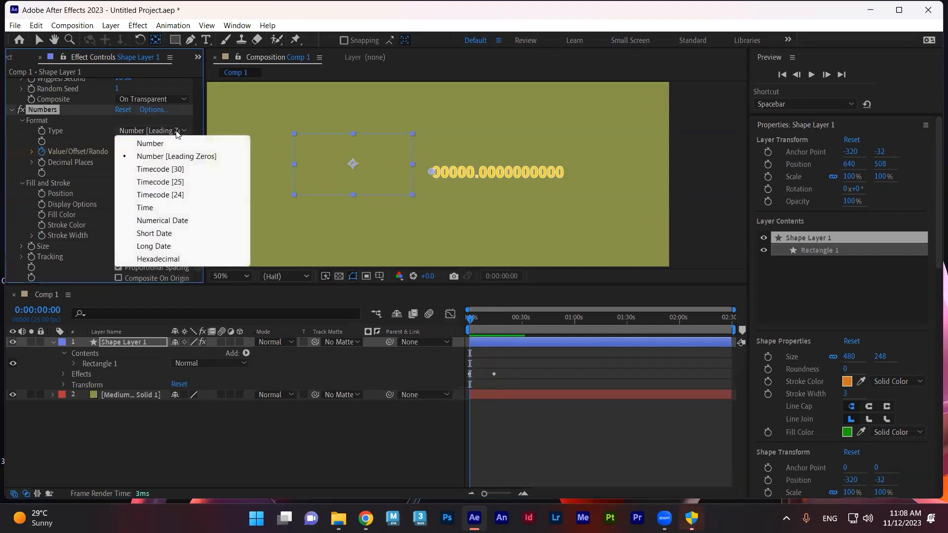
pyautogui.click(181, 170)
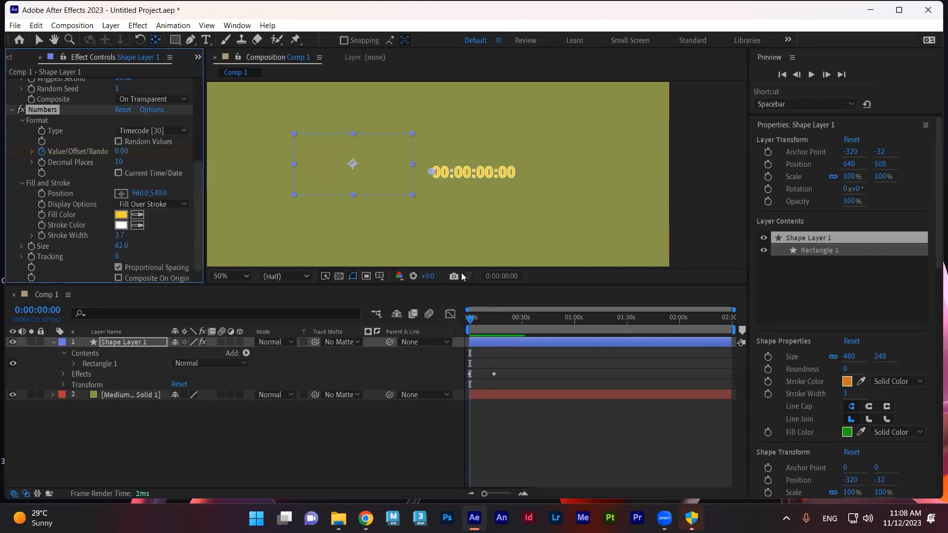
pyautogui.press('space')
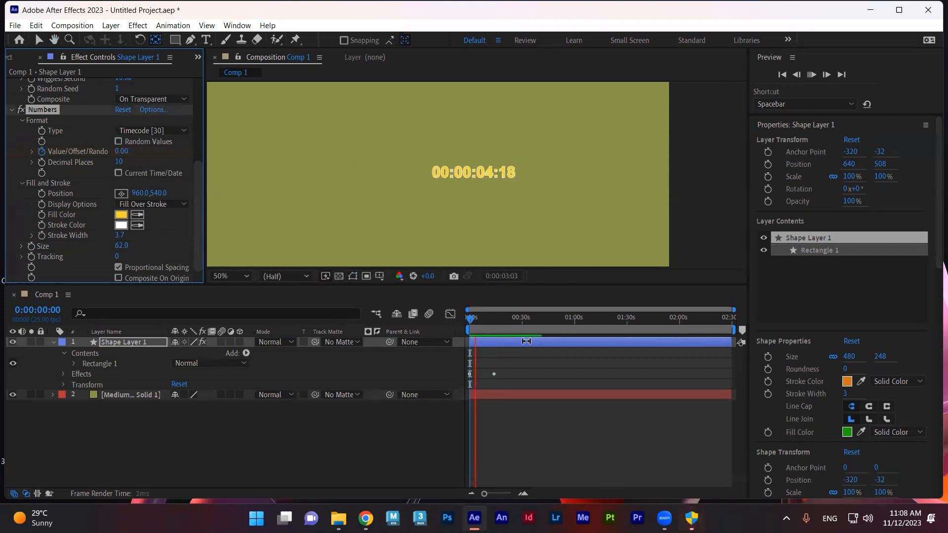
pyautogui.press('space')
# Step: Switch the Numbers type to Timecode [25] and play the animation
pyautogui.click(159, 129)
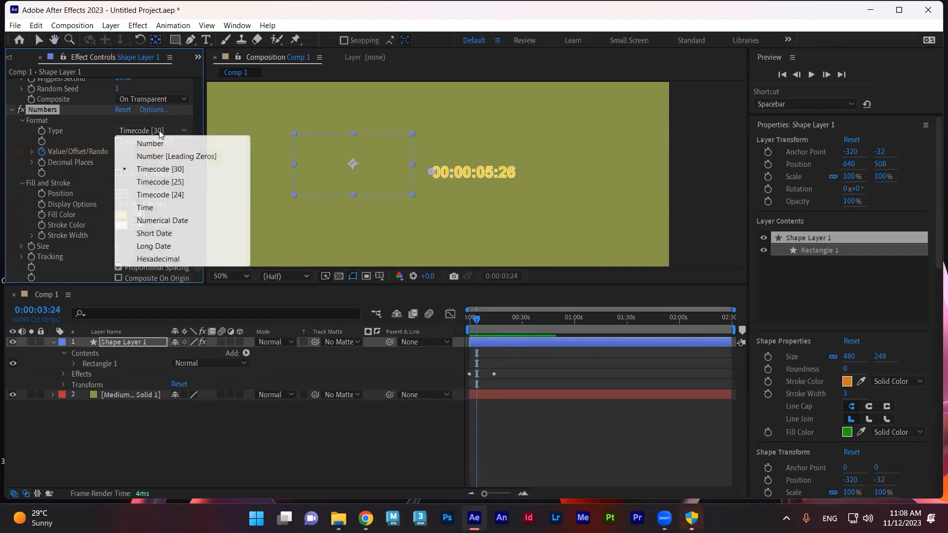
pyautogui.click(171, 183)
pyautogui.press('space')
# Step: Change the Numbers type to Time and preview it from the start of the composition
pyautogui.click(150, 130)
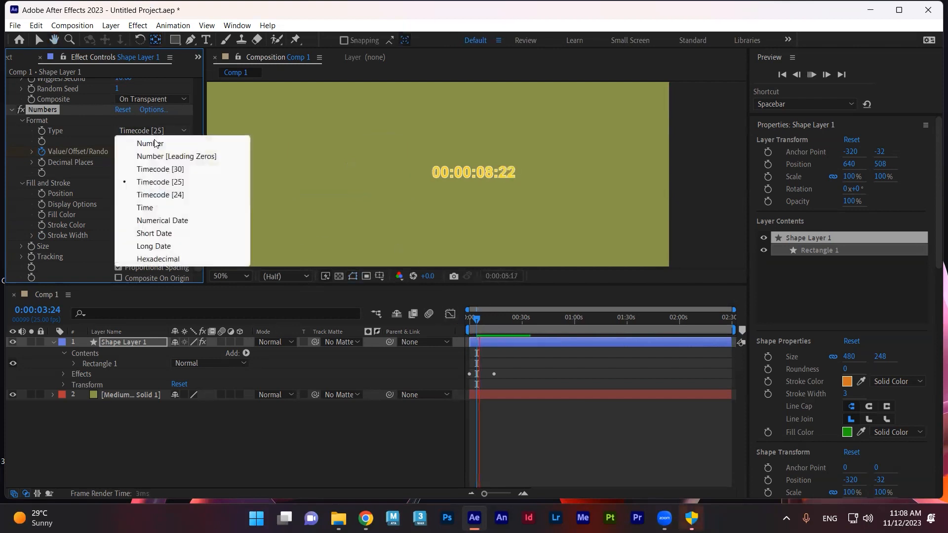
pyautogui.click(151, 209)
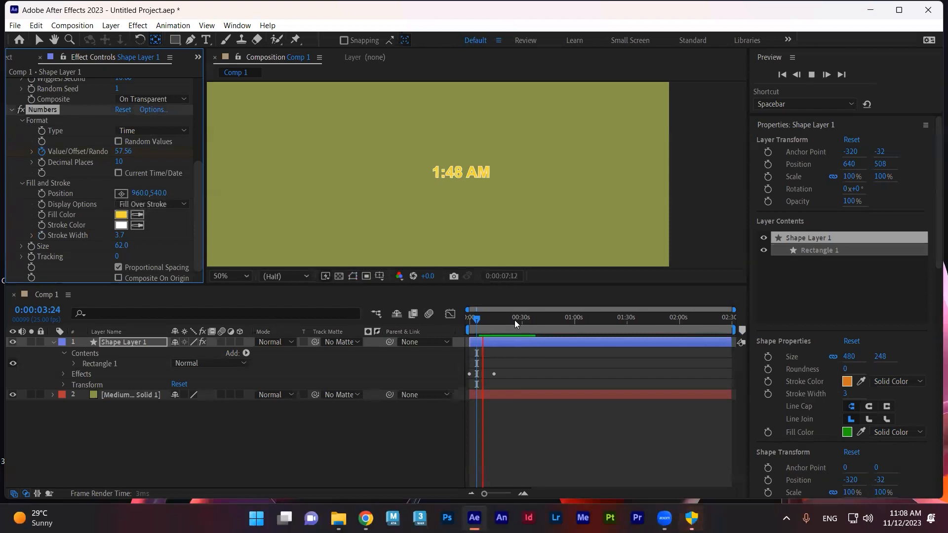
pyautogui.moveTo(477, 318); pyautogui.dragTo(463, 320)
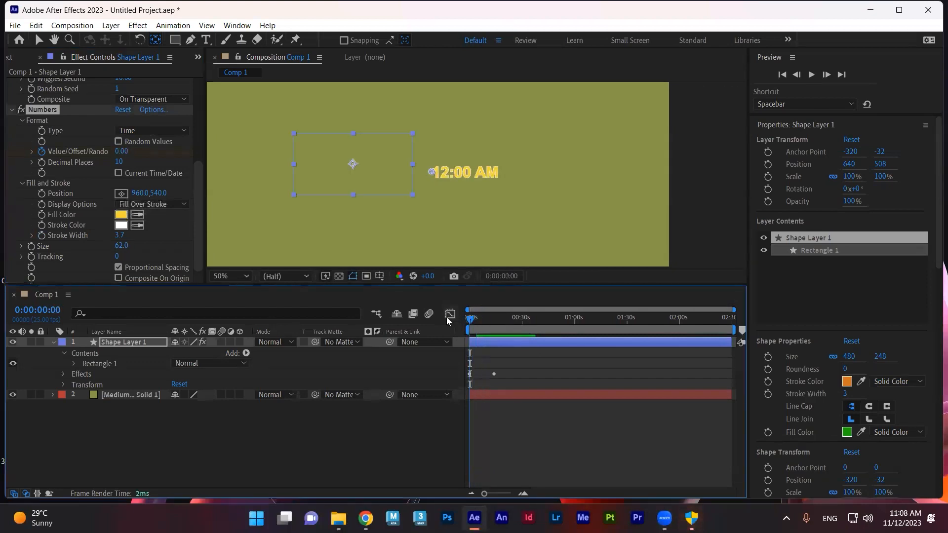
pyautogui.press('space')
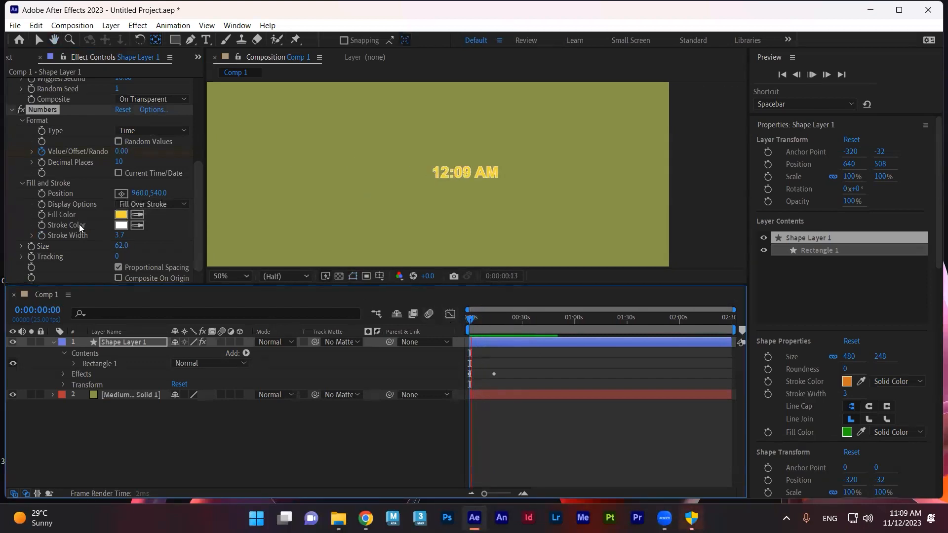
pyautogui.press('space')
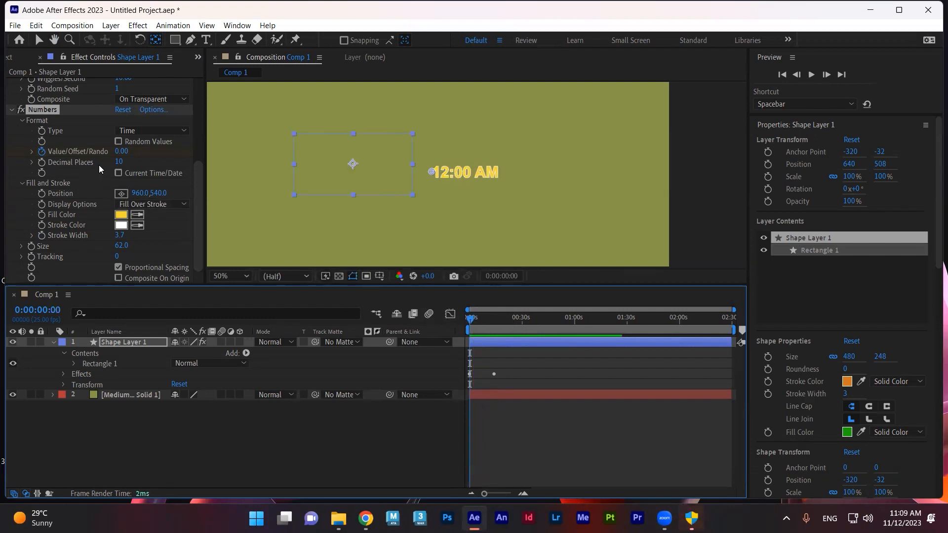
# Step: Change the Numbers type to Numerical Date, then scrub and play through the first seconds of the animation
pyautogui.click(142, 132)
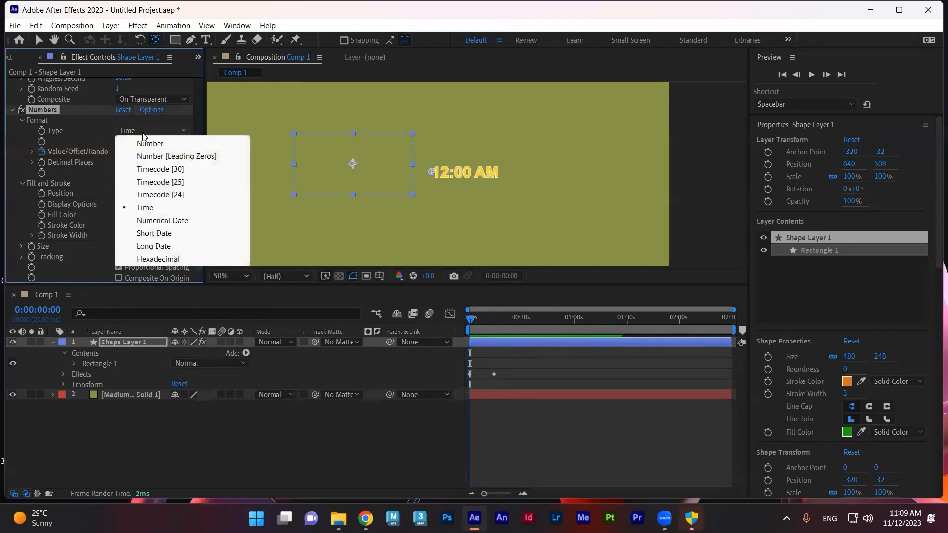
pyautogui.click(177, 223)
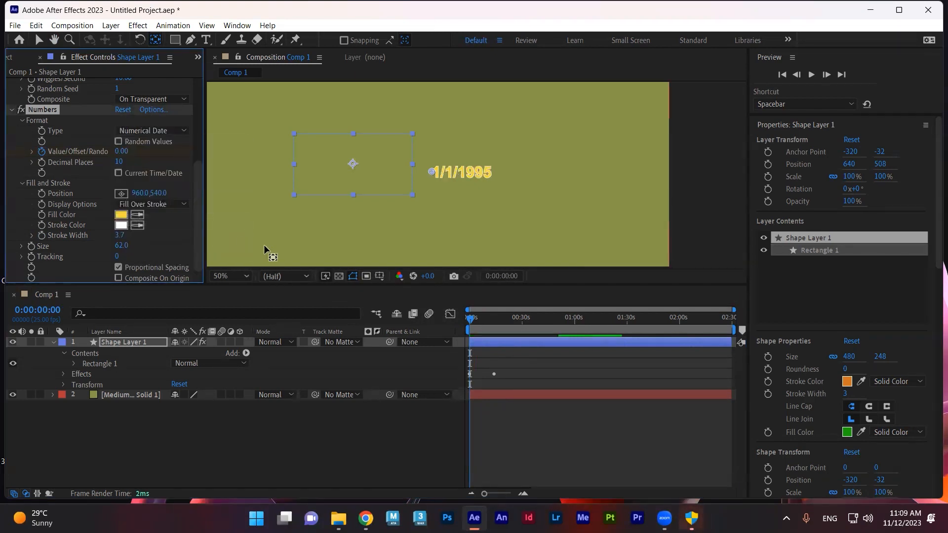
pyautogui.moveTo(470, 319)
pyautogui.mouseDown()
pyautogui.moveTo(481, 319)
pyautogui.moveTo(474, 324)
pyautogui.mouseUp()
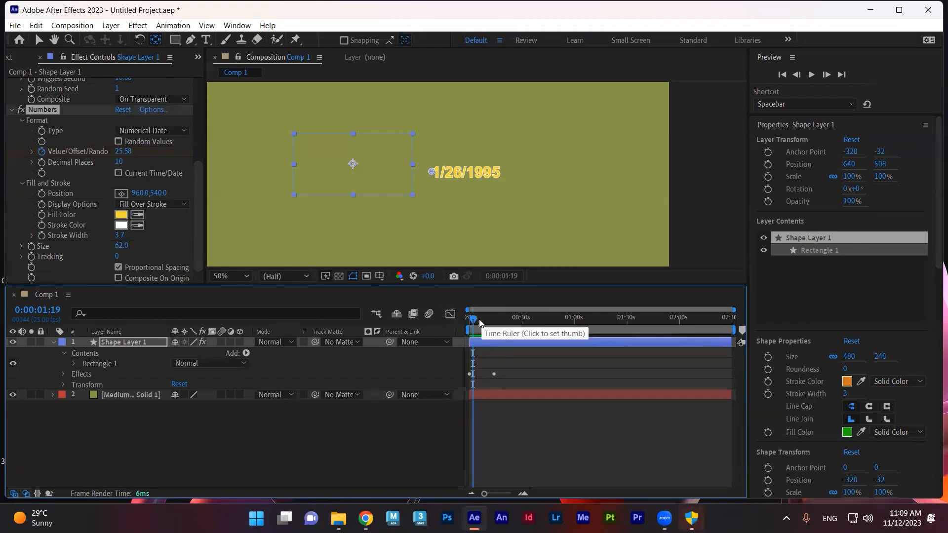
pyautogui.moveTo(473, 321); pyautogui.dragTo(477, 324)
pyautogui.press('space')
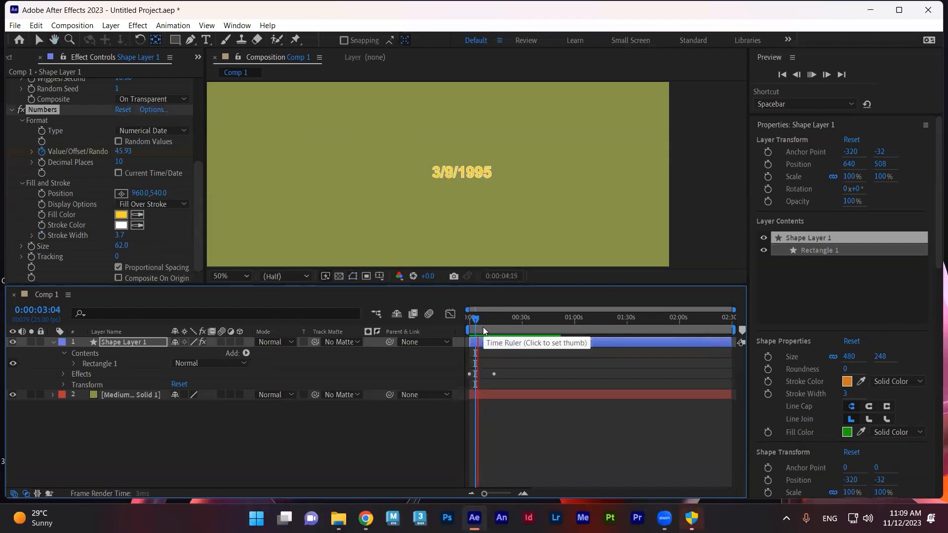
pyautogui.click(482, 327)
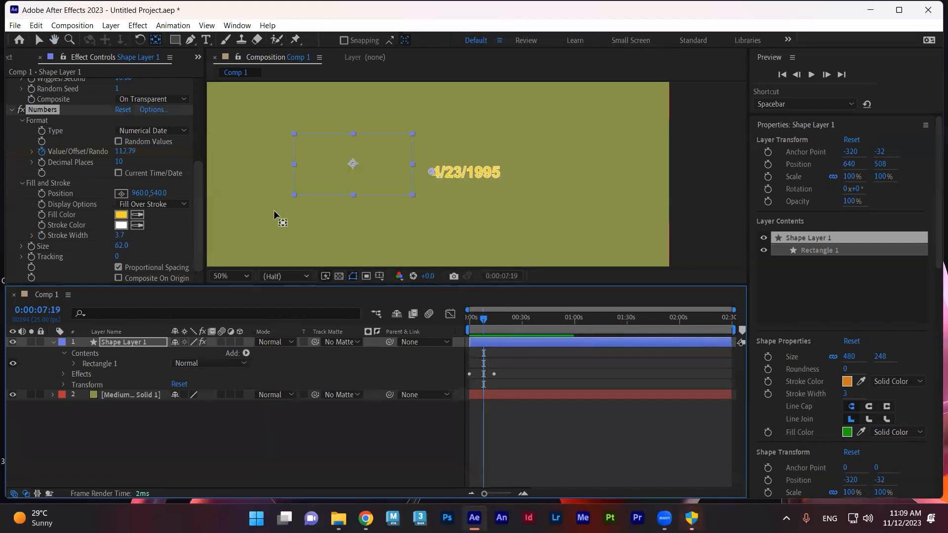
# Step: Try the Short Date and Long Date types on the Numbers effect and preview the long date animation
pyautogui.click(157, 130)
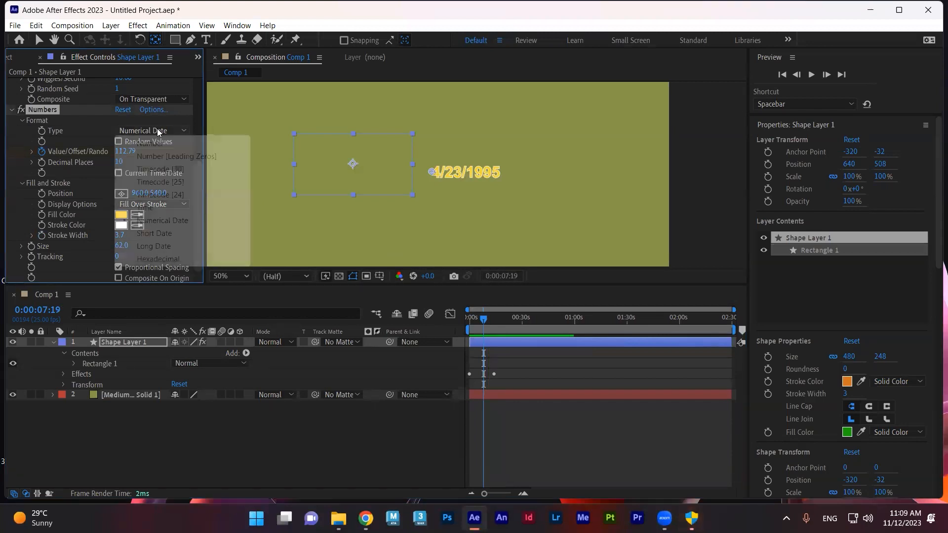
pyautogui.click(171, 234)
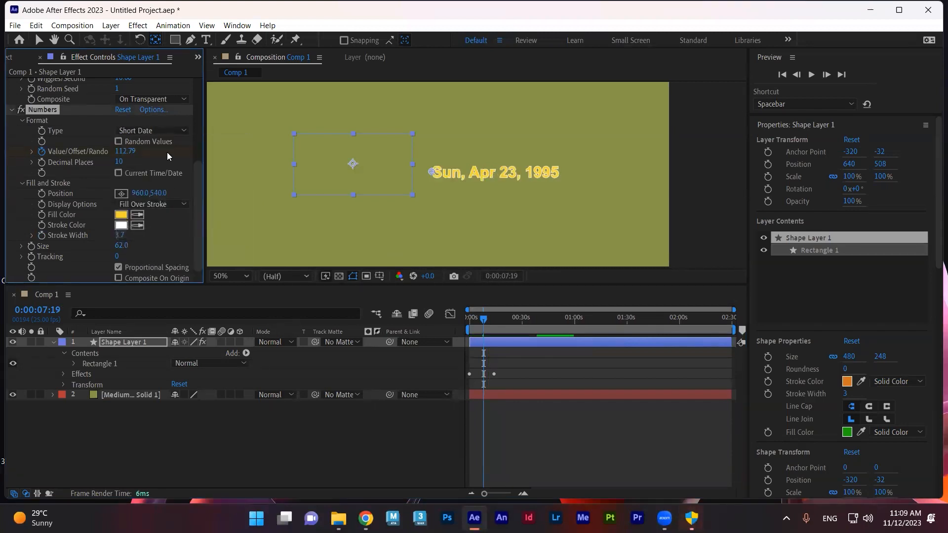
pyautogui.click(168, 130)
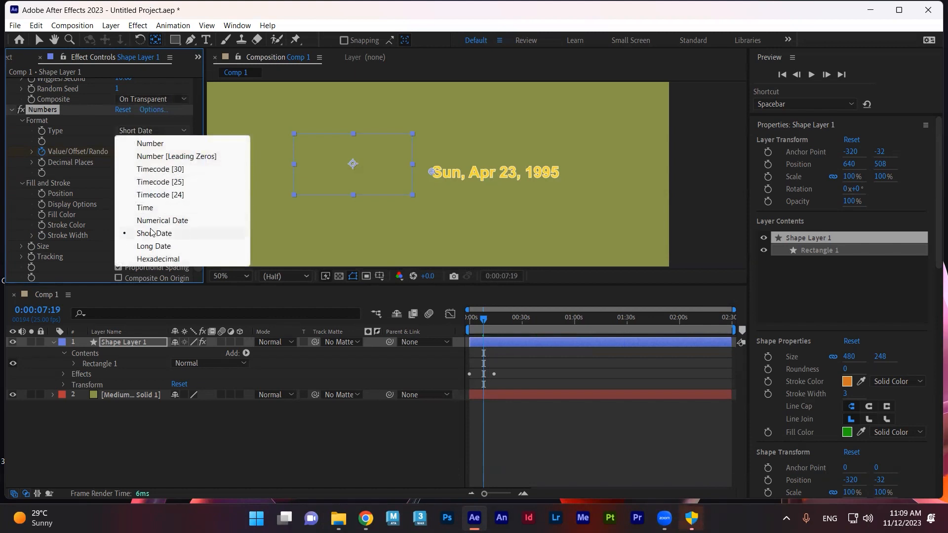
pyautogui.click(156, 246)
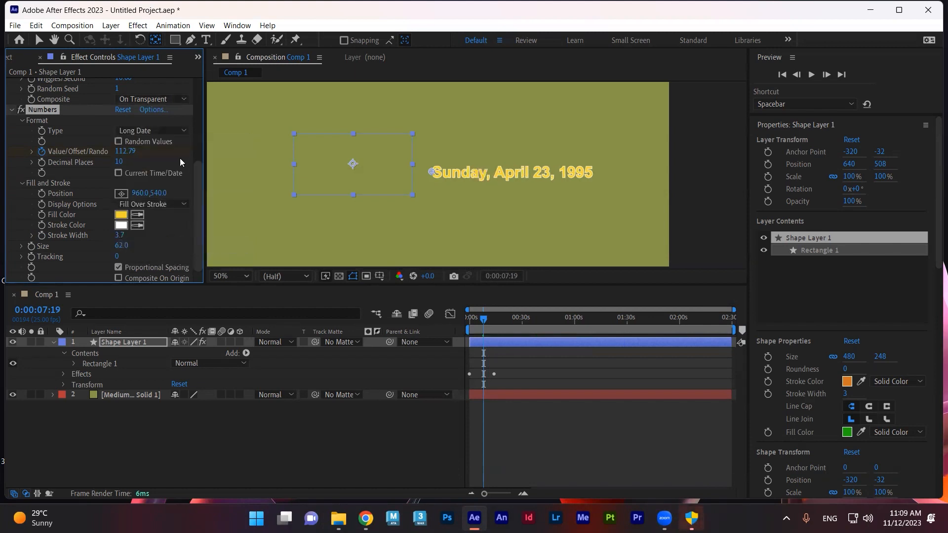
pyautogui.press('space')
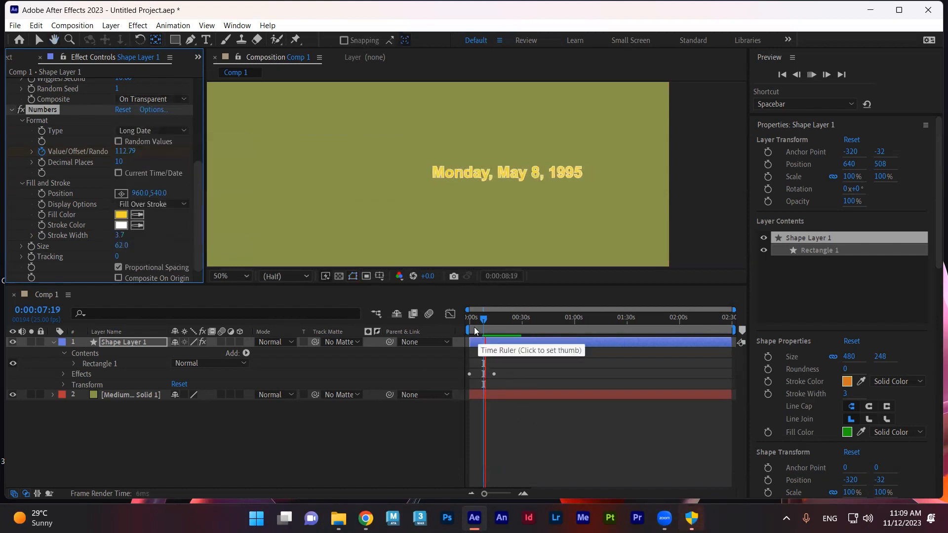
pyautogui.click(479, 319)
# Step: Change the Numbers type to Hexadecimal and preview the animation
pyautogui.click(167, 130)
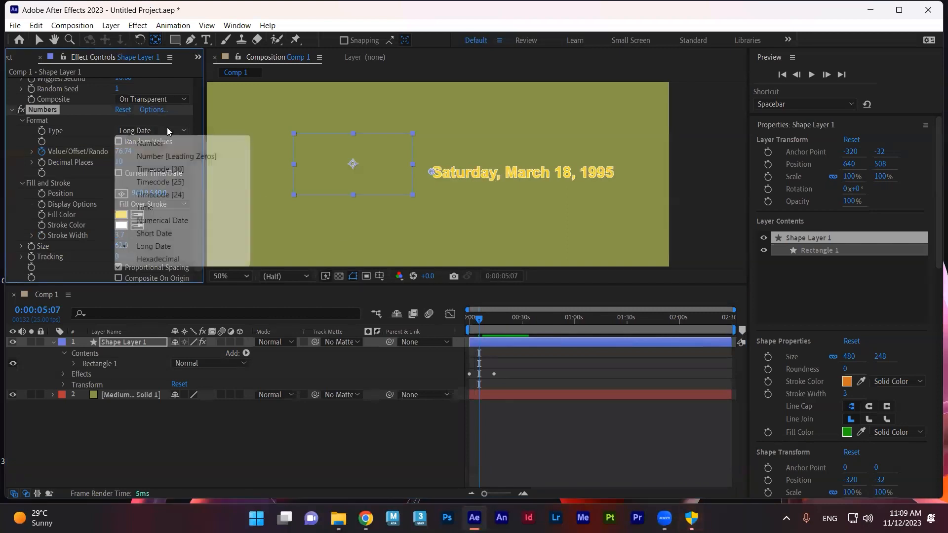
pyautogui.click(165, 259)
pyautogui.press('space')
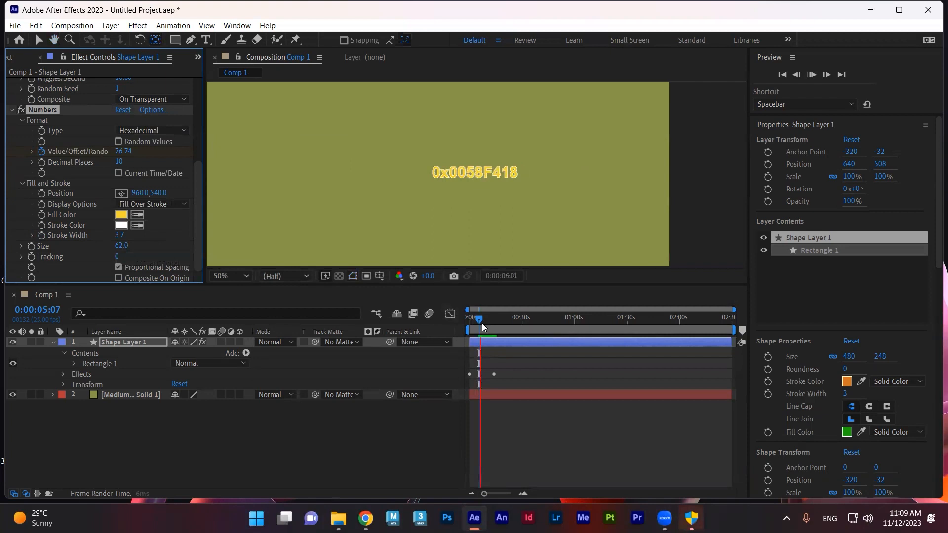
pyautogui.press('space')
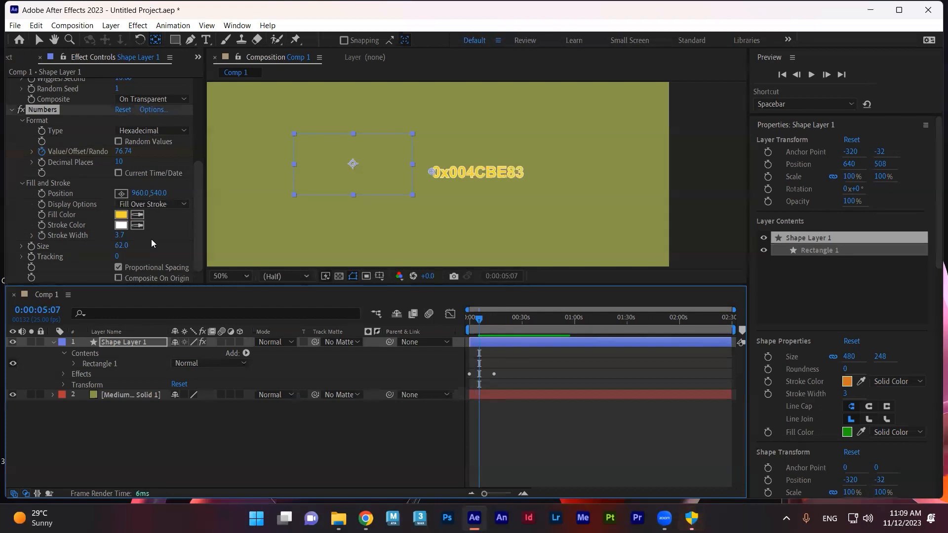
pyautogui.scroll(3, 125, 180)
pyautogui.scroll(-3, 147, 175)
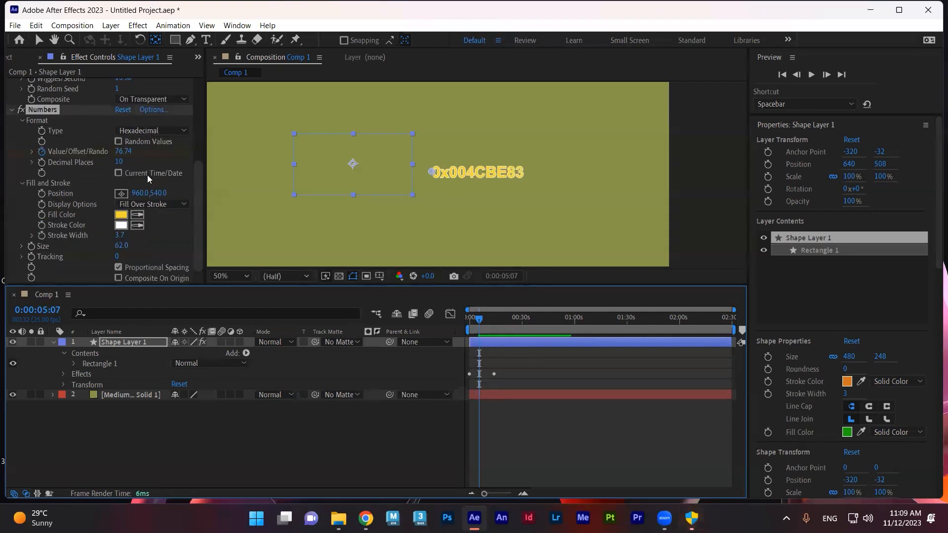
# Step: Set the Numbers type to Short Date and check which effects the Text category offers
pyautogui.click(162, 129)
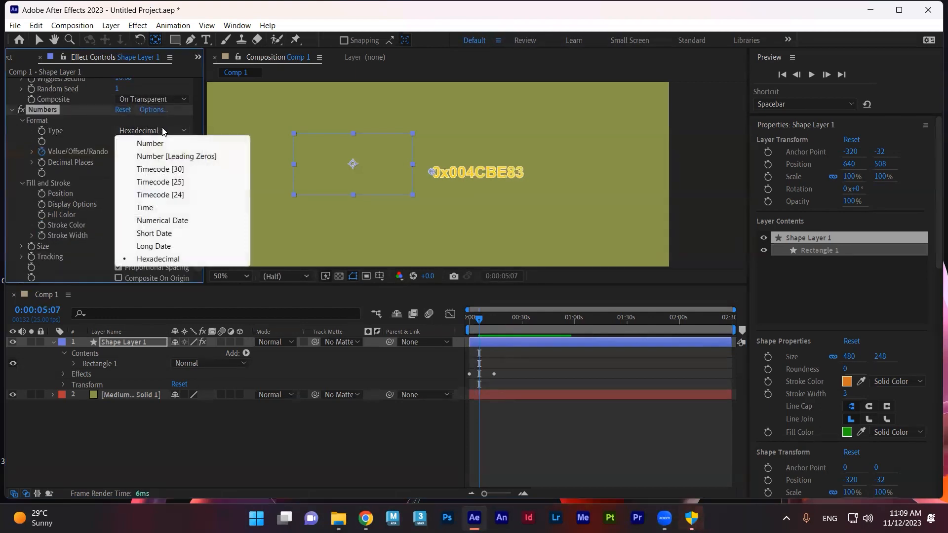
pyautogui.click(165, 233)
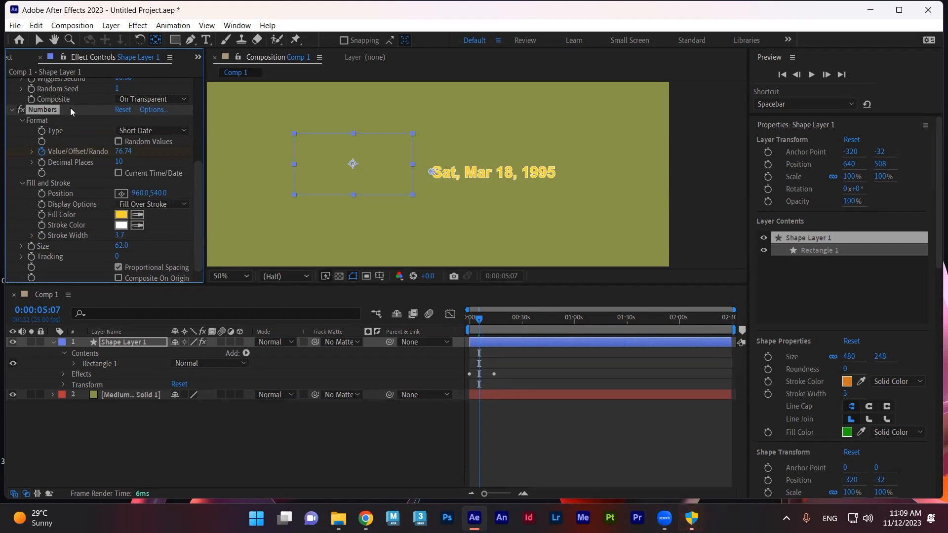
pyautogui.click(131, 27)
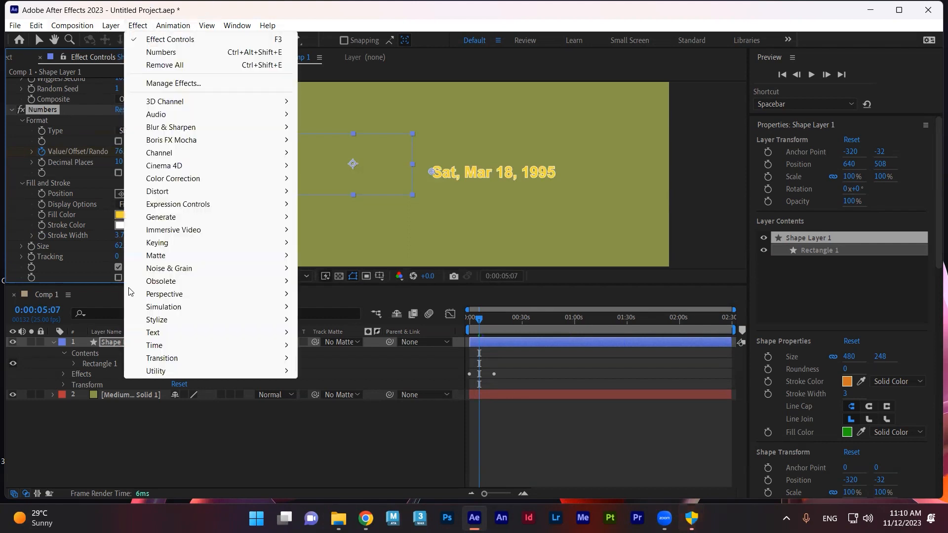
pyautogui.moveTo(243, 330)
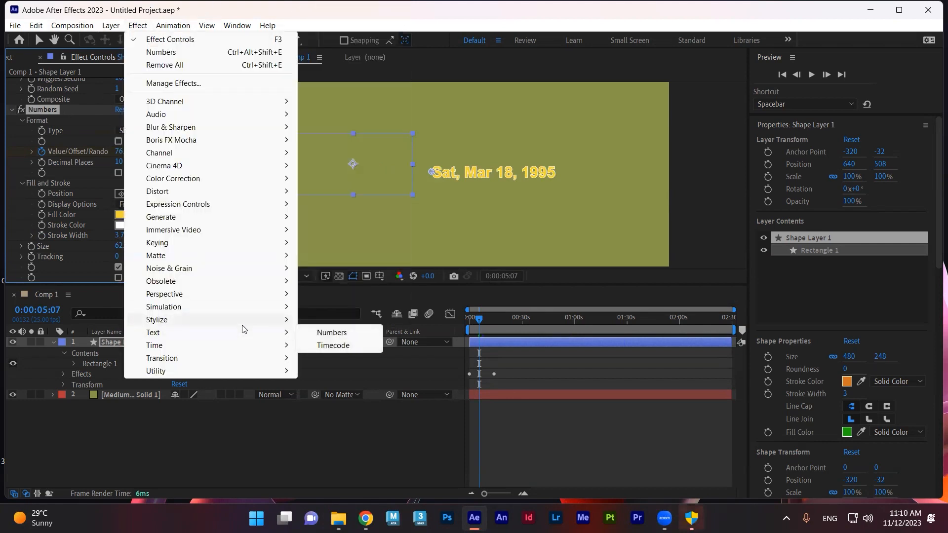
pyautogui.click(36, 269)
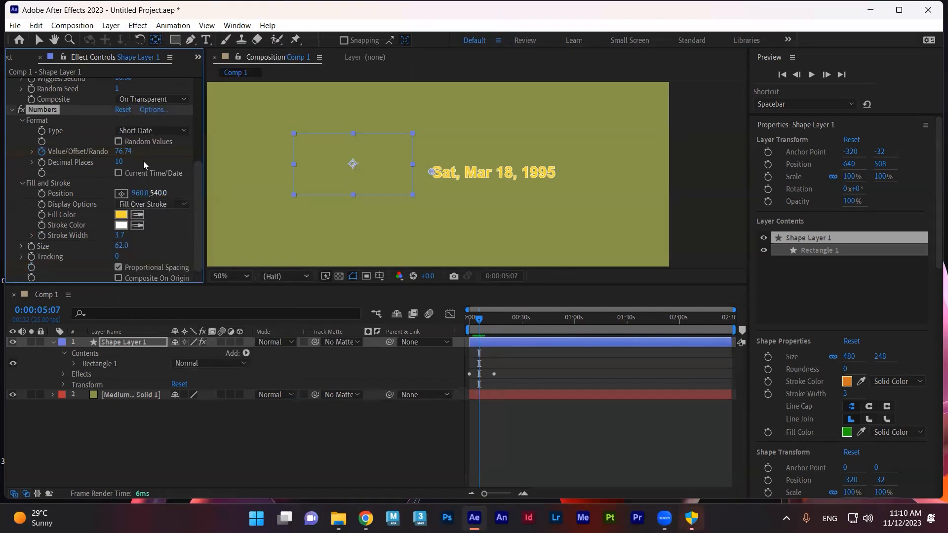
# Step: Set the Numbers effect's Value/Offset to 176.74 at 0:00:05:07 and expand its slider
pyautogui.moveTo(124, 151); pyautogui.dragTo(123, 150)
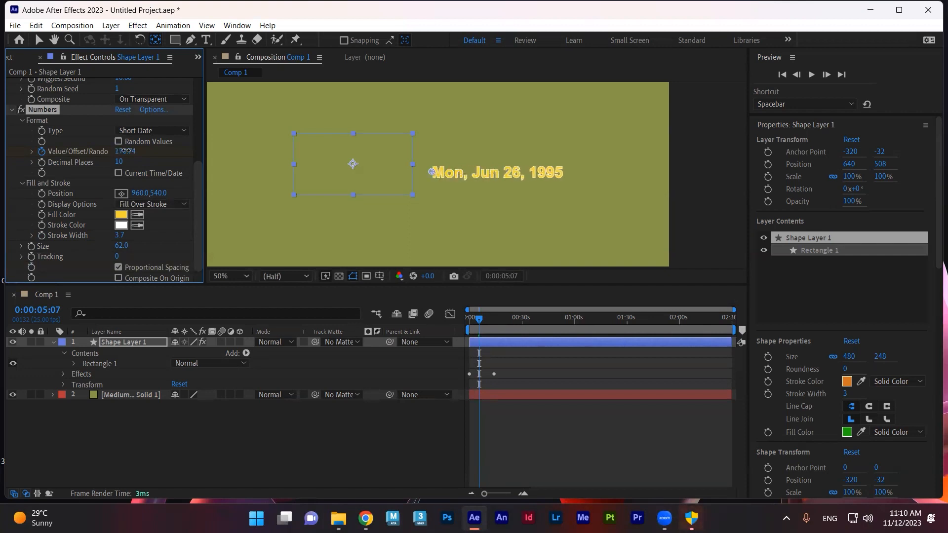
pyautogui.click(32, 150)
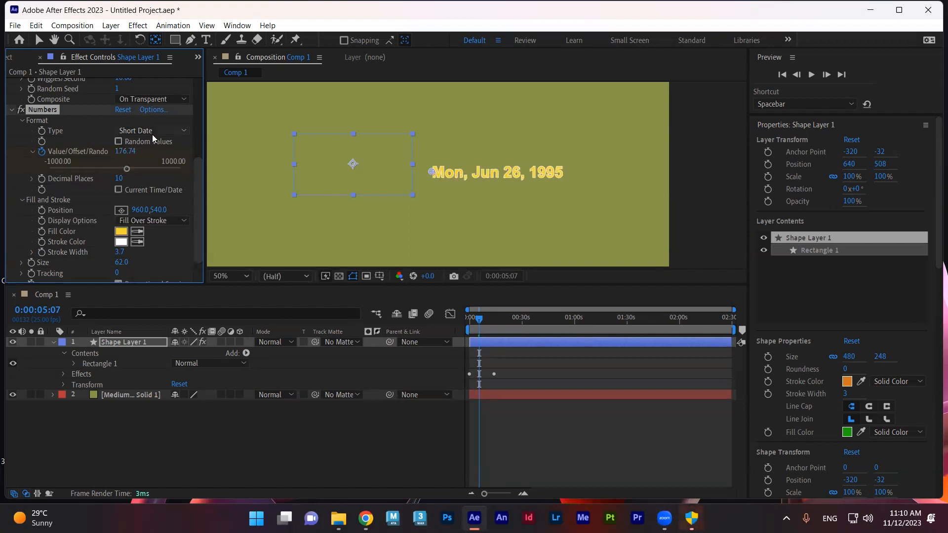
pyautogui.scroll(-1, 163, 207)
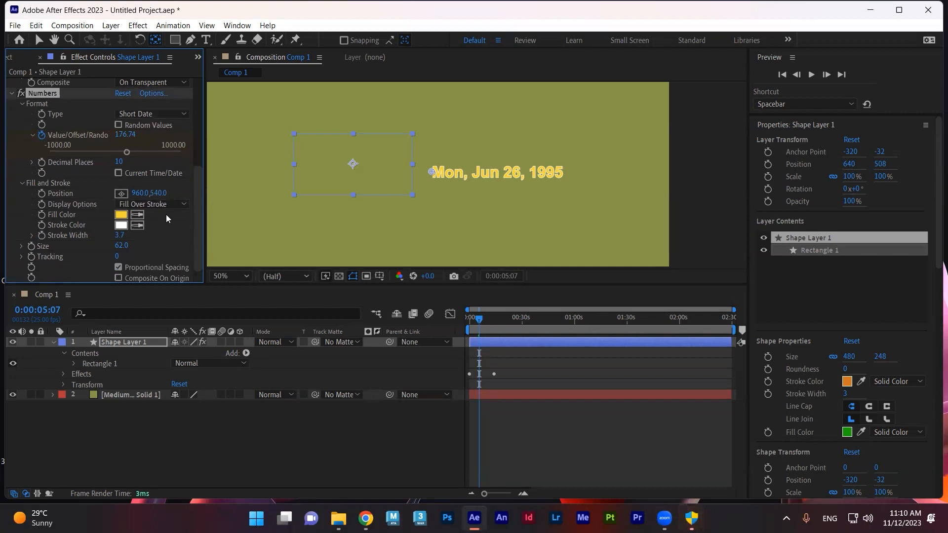
# Step: Make the Numbers effect on Shape Layer 1 display the current time/date and collapse its settings
pyautogui.click(119, 172)
pyautogui.click(125, 172)
pyautogui.click(123, 174)
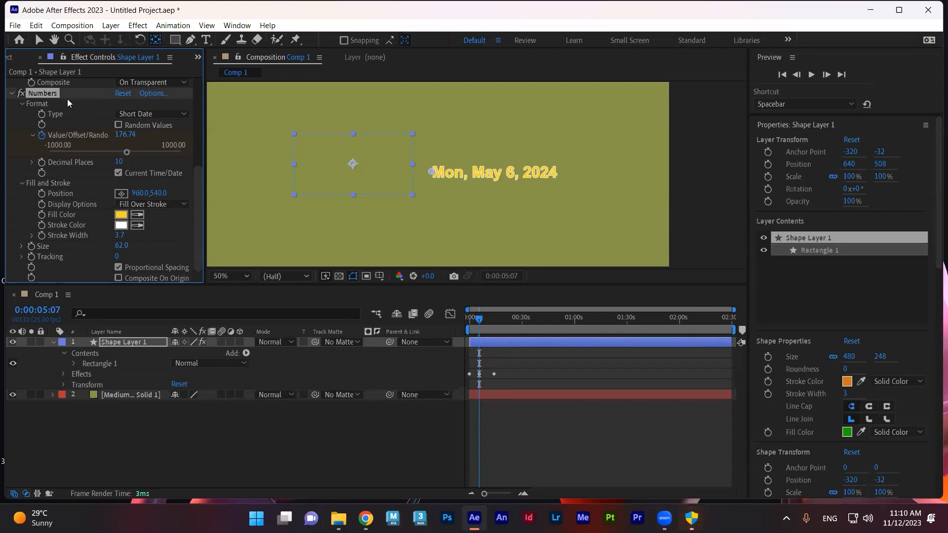
pyautogui.click(11, 94)
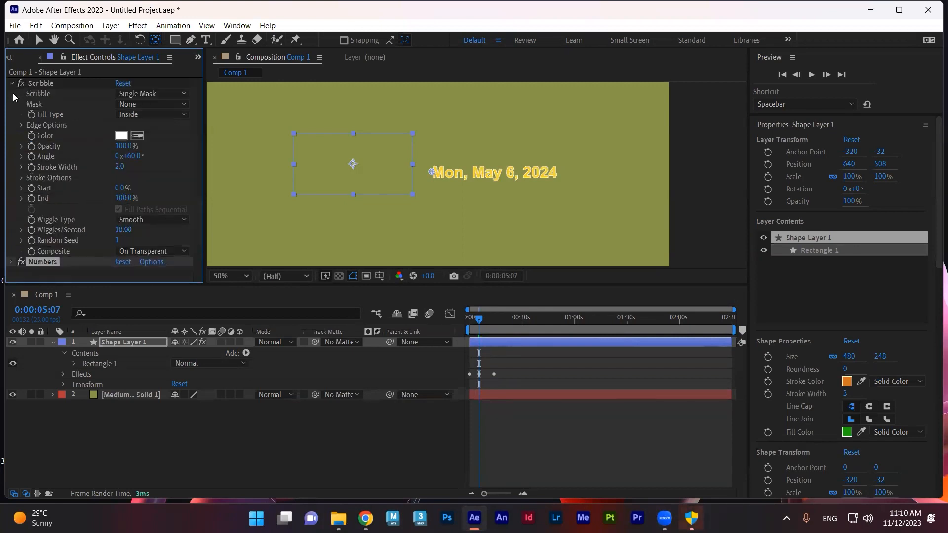
# Step: Apply the Timecode effect to Shape Layer 1 and return to the start of the timeline
pyautogui.click(140, 25)
pyautogui.moveTo(247, 332)
pyautogui.click(333, 345)
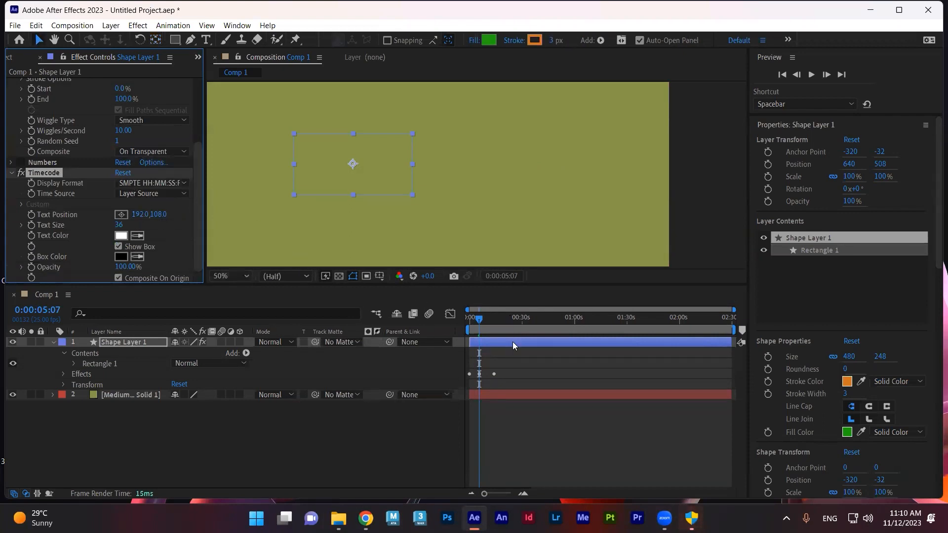
pyautogui.click(482, 319)
pyautogui.press('Home')
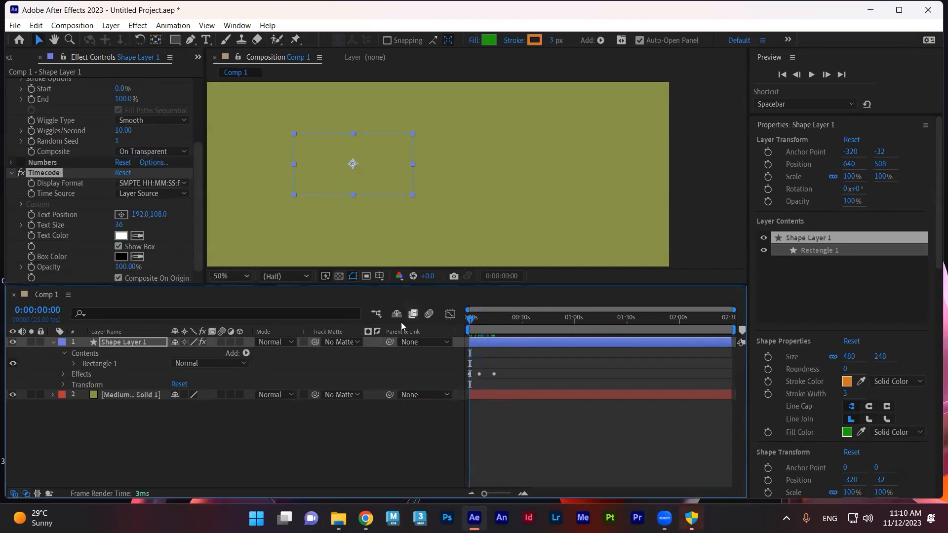
pyautogui.click(114, 340)
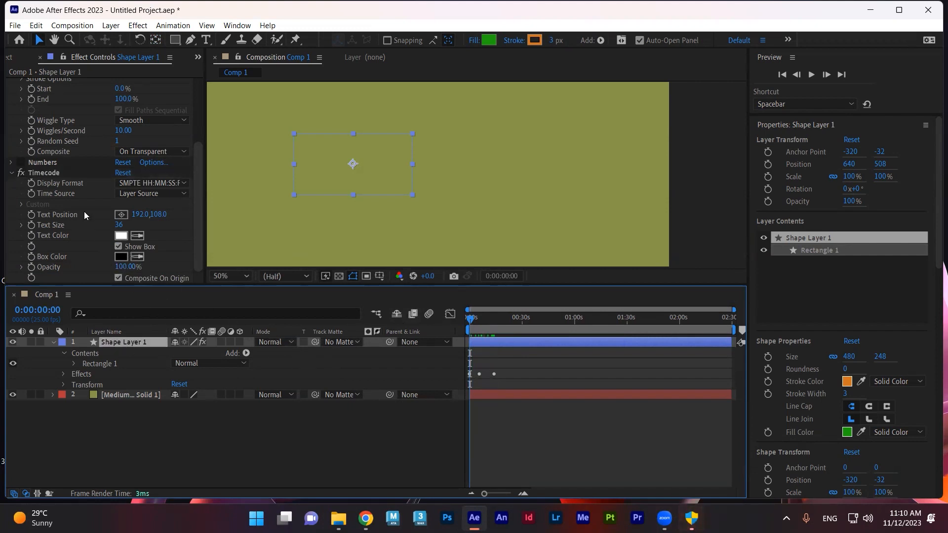
# Step: Set the Timecode effect's text color to red, F60303
pyautogui.click(123, 238)
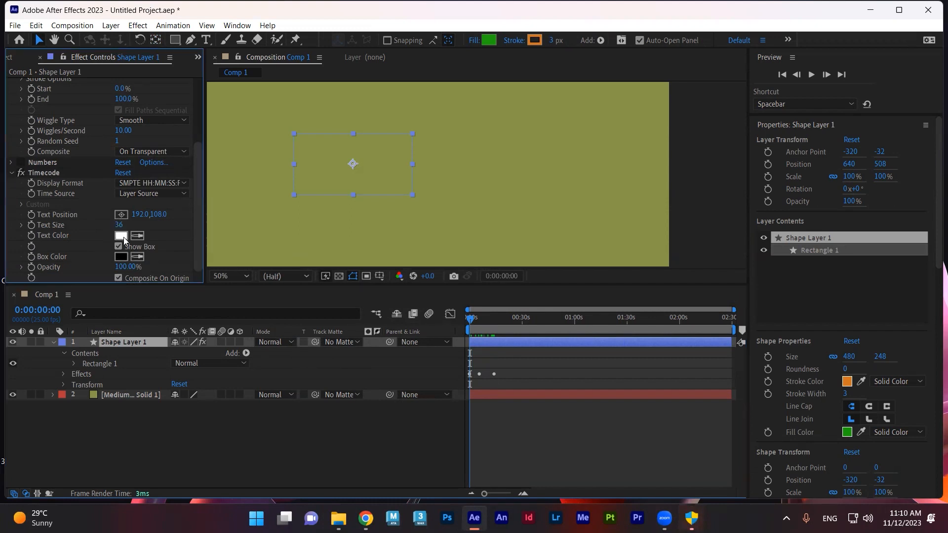
pyautogui.moveTo(585, 231); pyautogui.dragTo(615, 214)
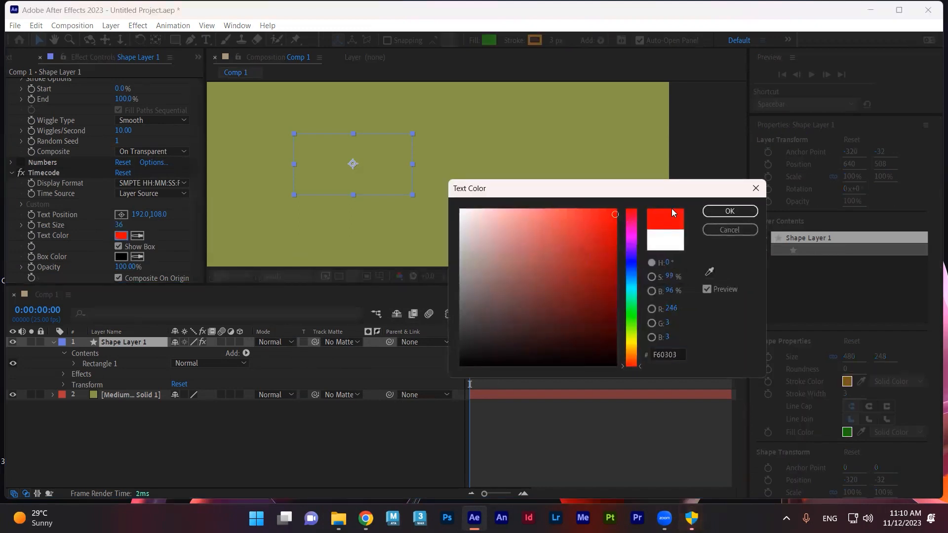
pyautogui.click(729, 211)
# Step: Examine Timecode's Display Format and Time Source options and scrub to 0:00:56:21 to preview the counter in the composition
pyautogui.click(142, 183)
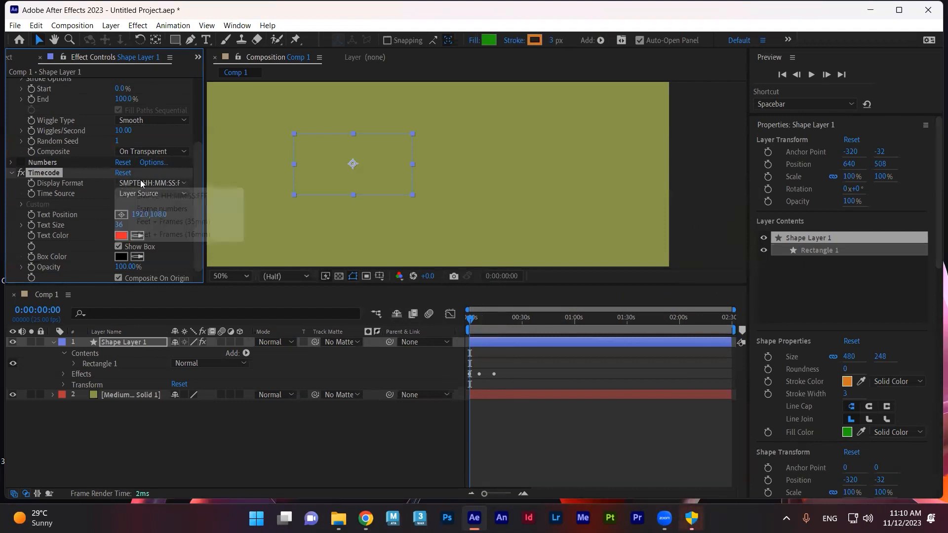
pyautogui.click(208, 171)
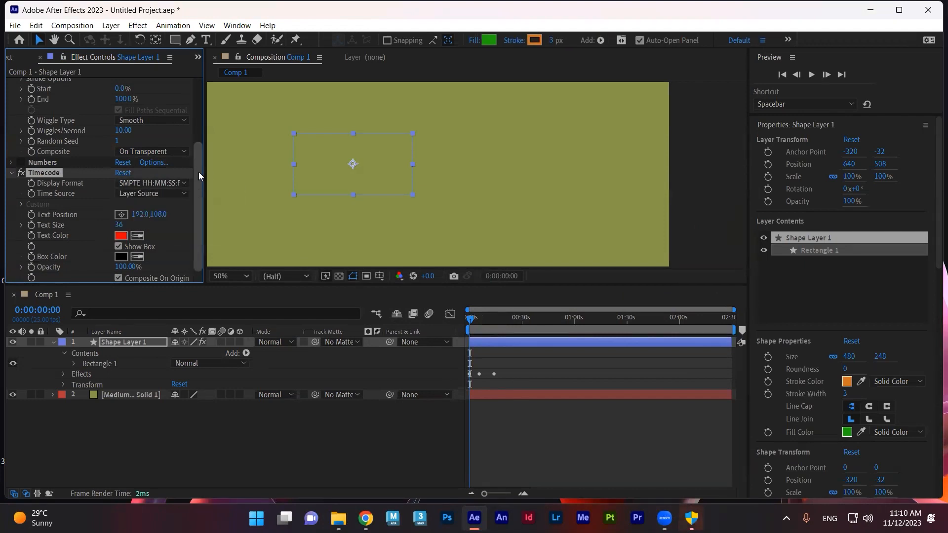
pyautogui.scroll(-2, 359, 184)
pyautogui.moveTo(334, 100); pyautogui.dragTo(439, 98)
pyautogui.scroll(2, 354, 240)
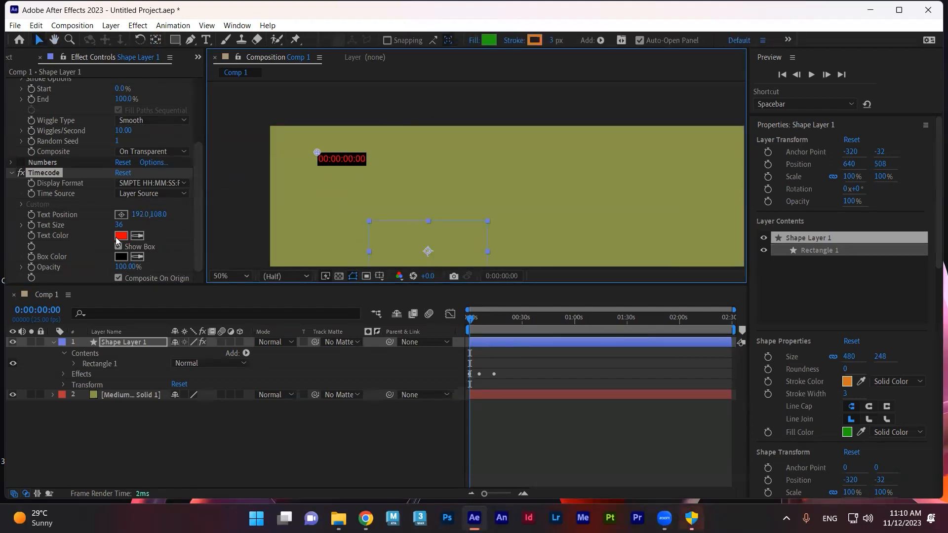
pyautogui.click(173, 193)
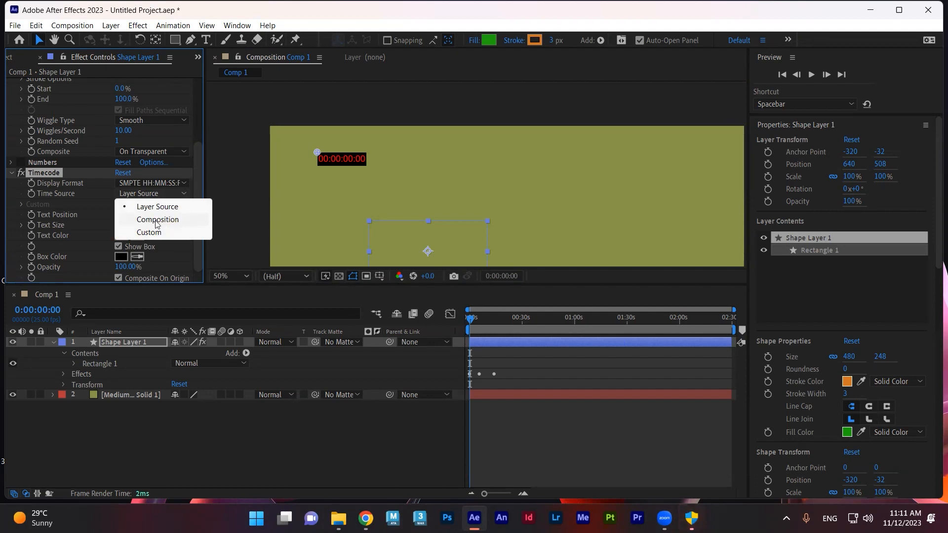
pyautogui.click(168, 184)
pyautogui.moveTo(474, 320); pyautogui.dragTo(567, 327)
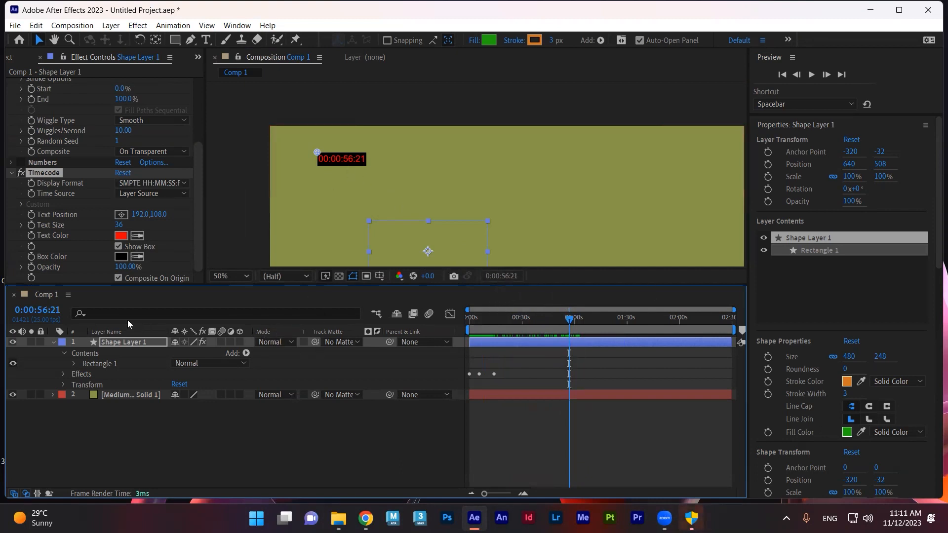
pyautogui.scroll(5, 118, 257)
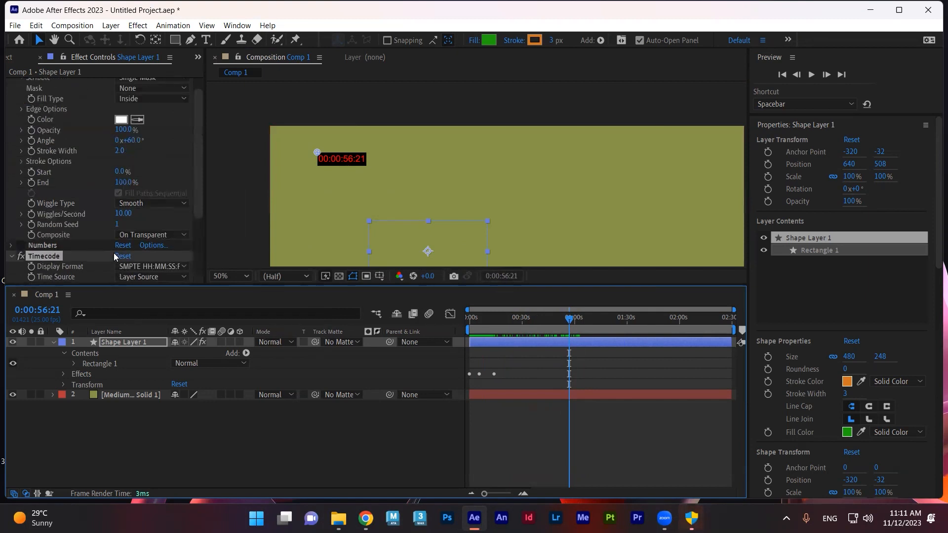
pyautogui.scroll(-5, 104, 227)
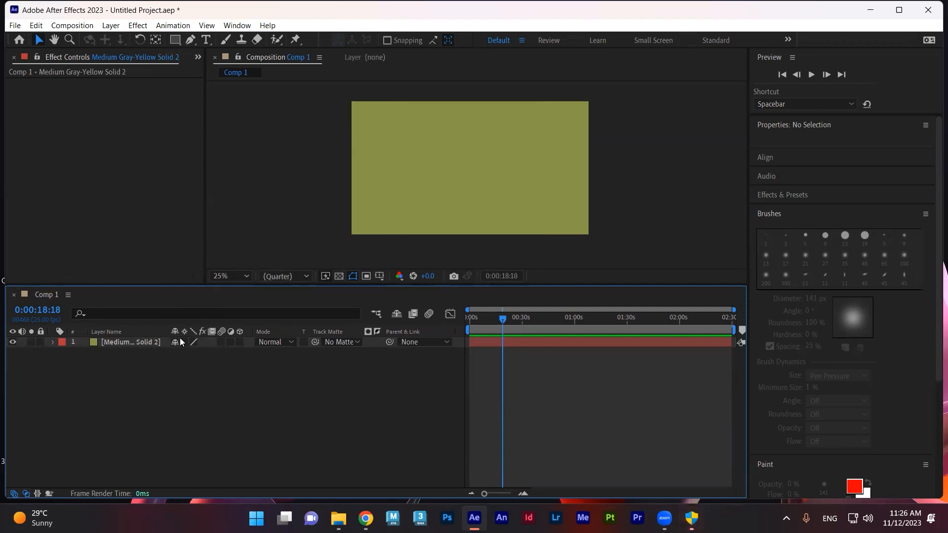
# Step: Draw a tall, narrow rectangle about 84 × 296 px in the right part of the composition as a new shape layer
pyautogui.click(174, 40)
pyautogui.moveTo(530, 143); pyautogui.dragTo(464, 201)
pyautogui.press('space')
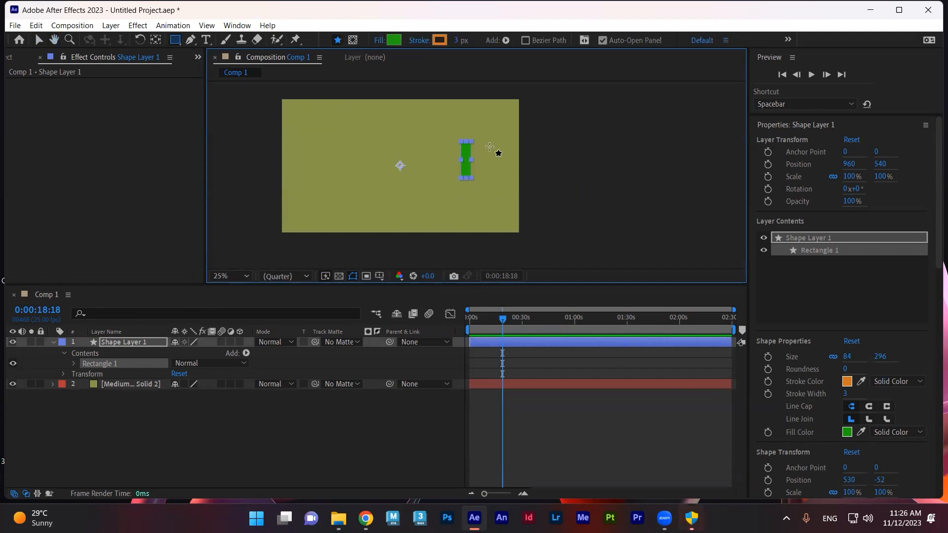
# Step: Collapse Shape Layer 1's properties and center its anchor point on the green rectangle
pyautogui.press('v')
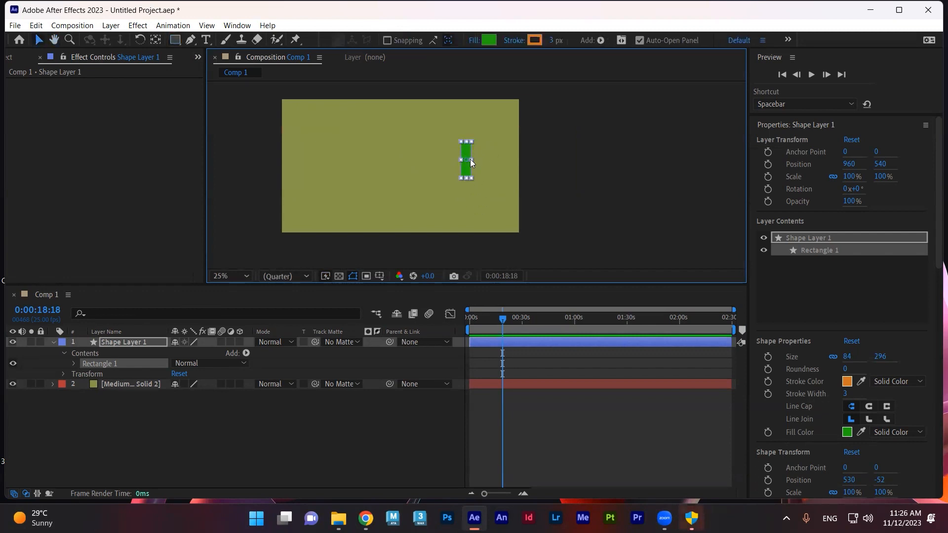
pyautogui.click(465, 159)
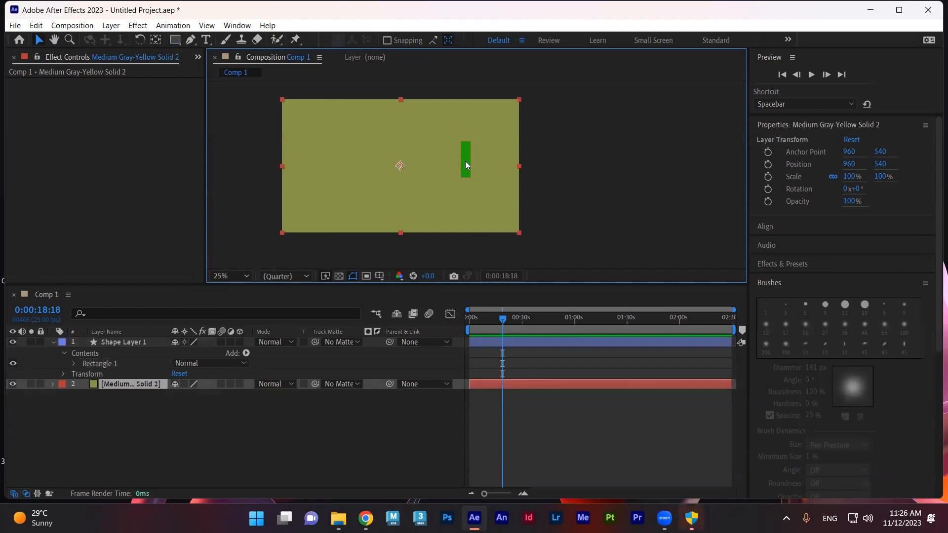
pyautogui.click(155, 408)
pyautogui.click(136, 340)
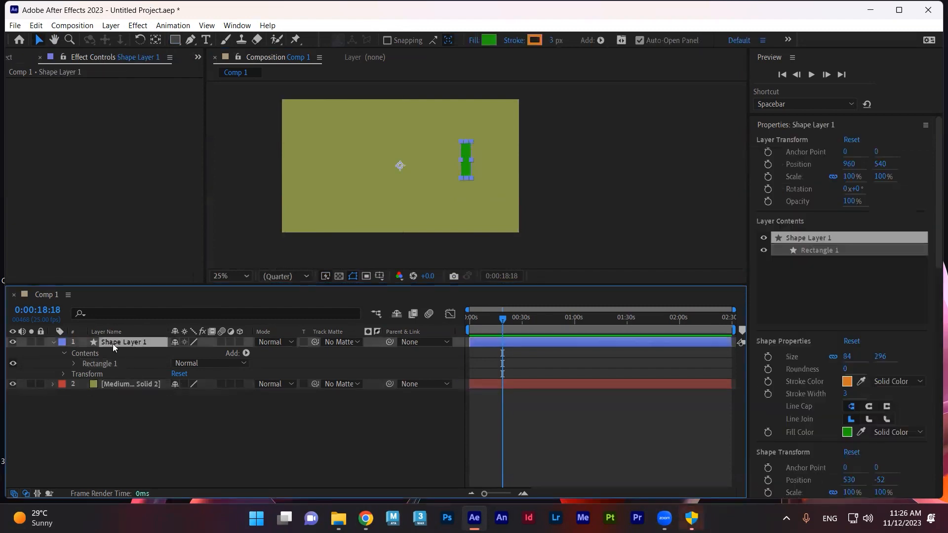
pyautogui.click(54, 342)
pyautogui.click(137, 394)
pyautogui.click(107, 342)
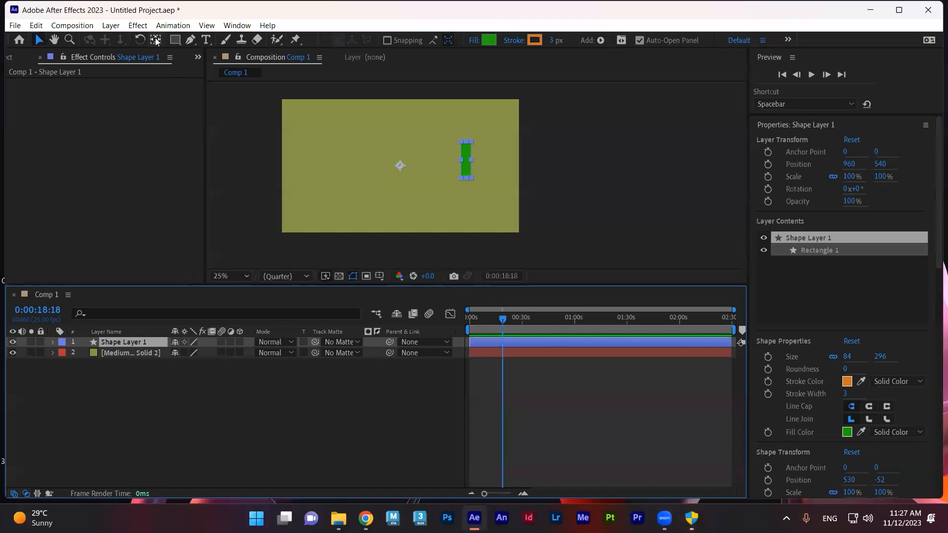
pyautogui.keyDown('ctrl'); pyautogui.doubleClick(156, 41); pyautogui.keyUp('ctrl')
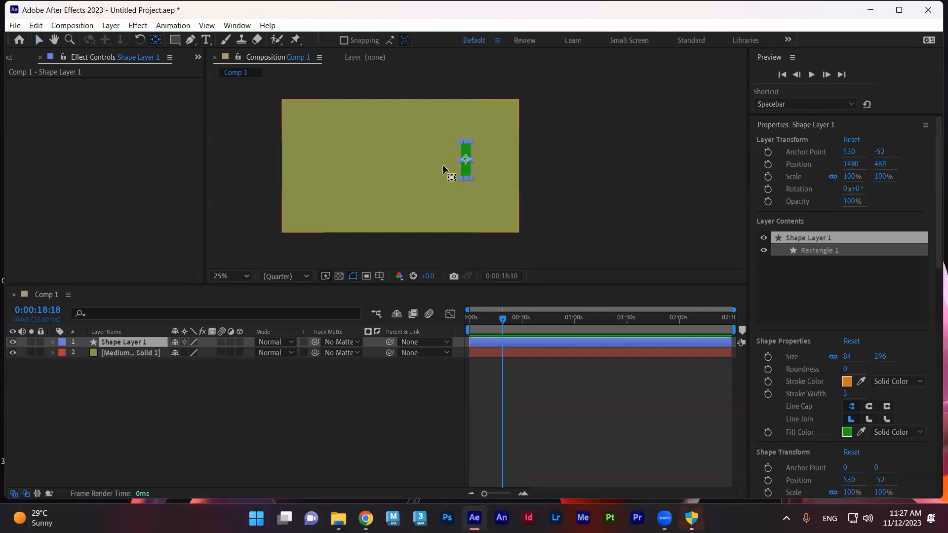
# Step: Reveal Shape Layer 1's Position and set its first keyframe at 0:00:00:00
pyautogui.press('v')
pyautogui.click(499, 173)
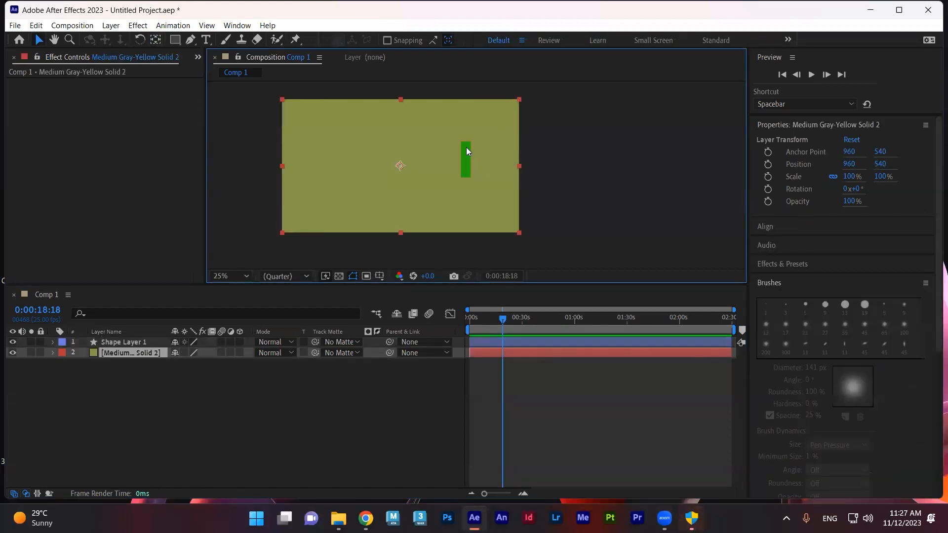
pyautogui.click(117, 344)
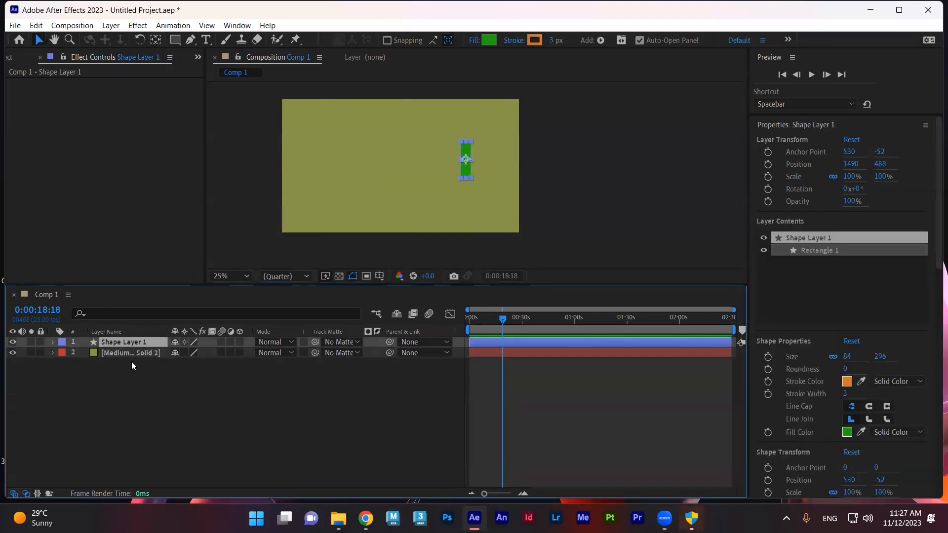
pyautogui.press('p')
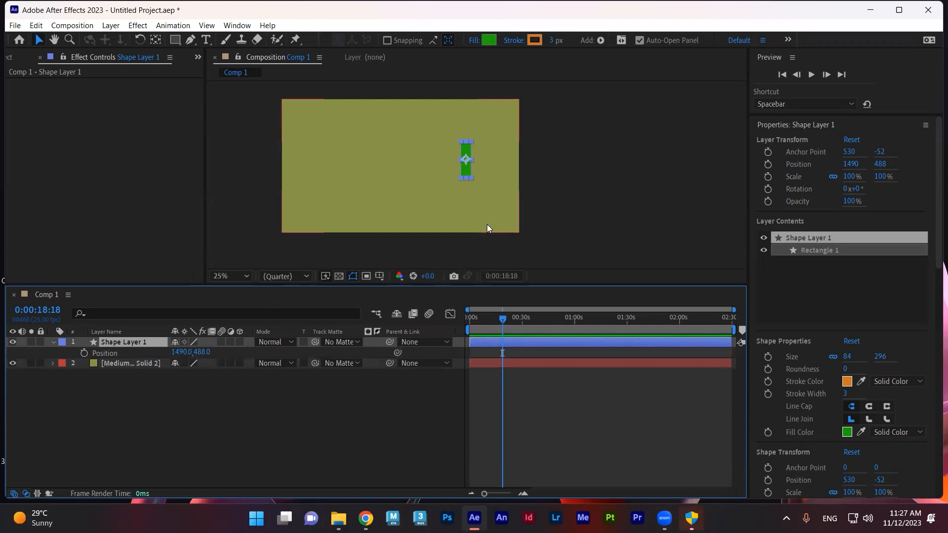
pyautogui.press('Home')
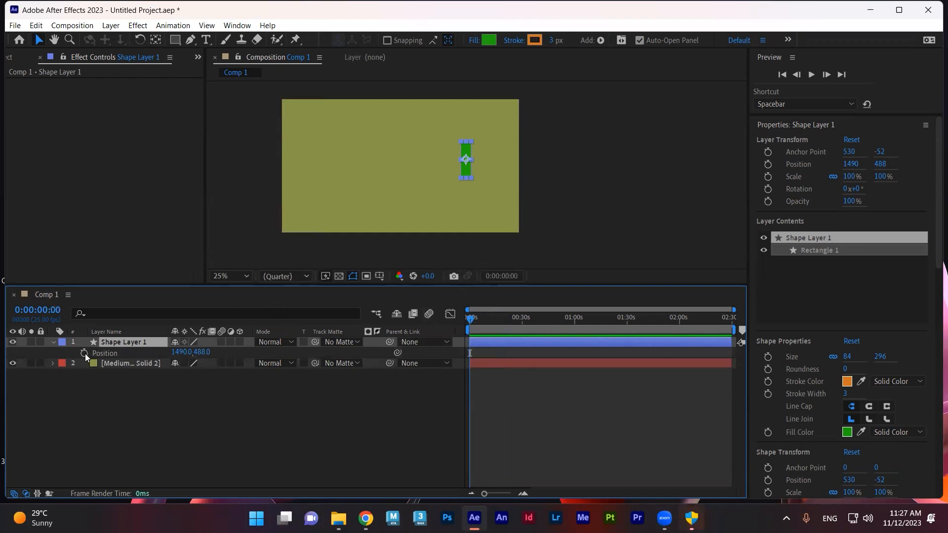
pyautogui.click(85, 353)
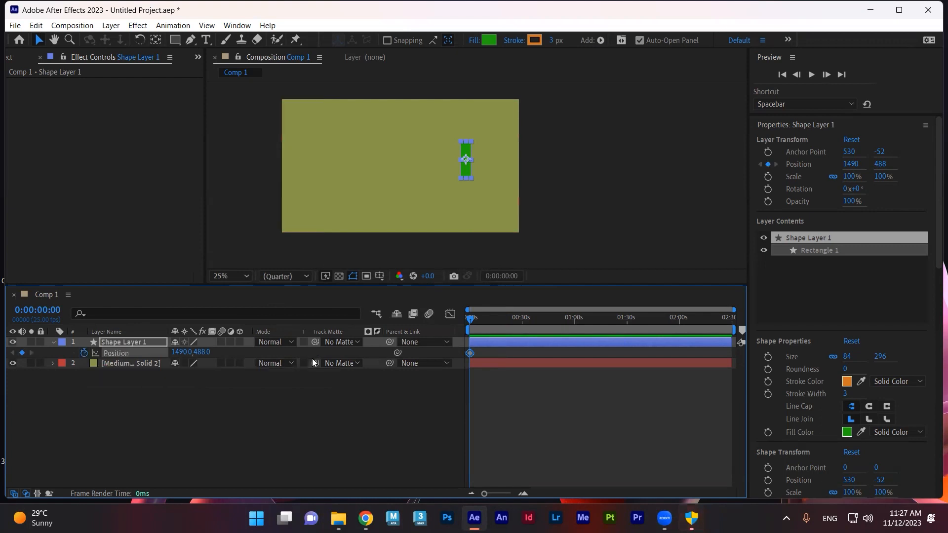
# Step: At 0:00:03:00, move the green rectangle horizontally to Position 182, 488 to create a second keyframe
pyautogui.moveTo(476, 321); pyautogui.dragTo(509, 321)
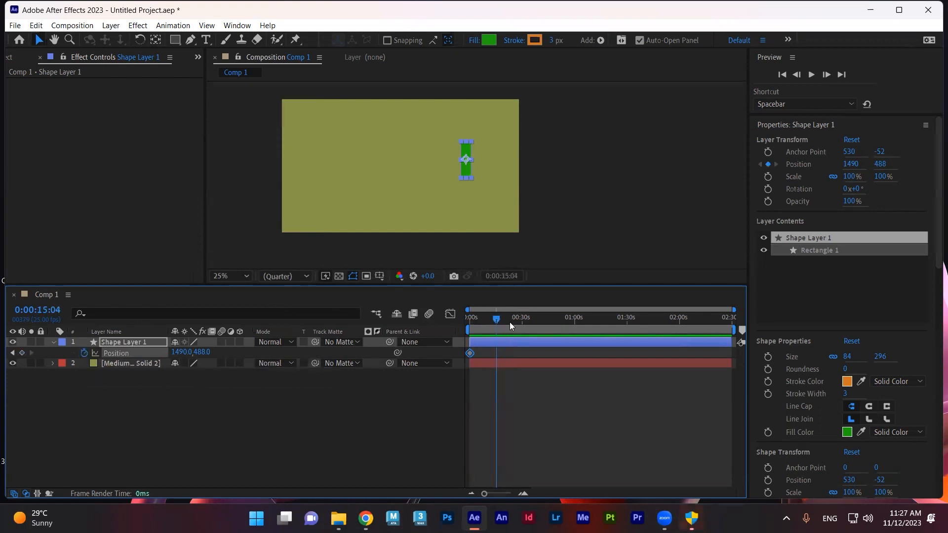
pyautogui.moveTo(736, 330); pyautogui.dragTo(641, 336)
pyautogui.moveTo(734, 309); pyautogui.dragTo(504, 322)
pyautogui.click(524, 319)
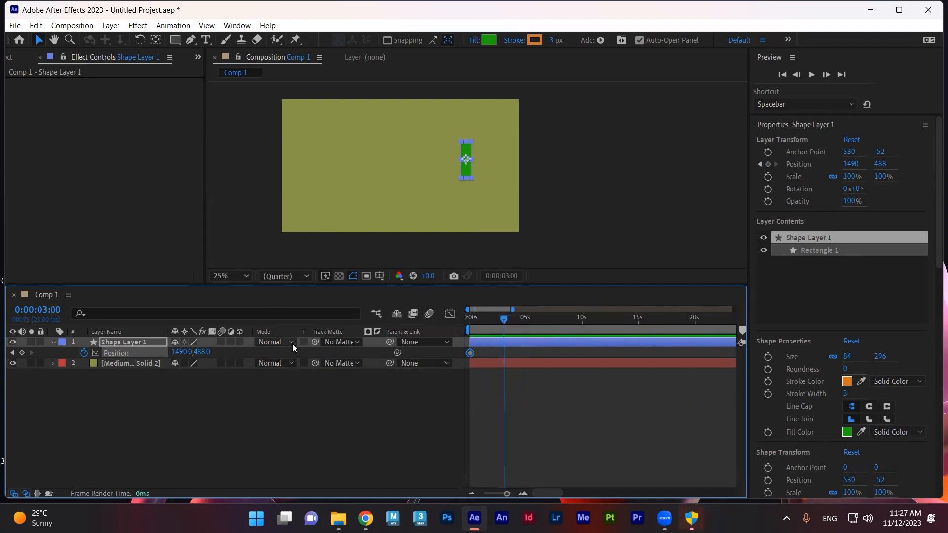
pyautogui.moveTo(464, 173); pyautogui.dragTo(303, 184)
pyautogui.press('capslock')
pyautogui.press('capslock')
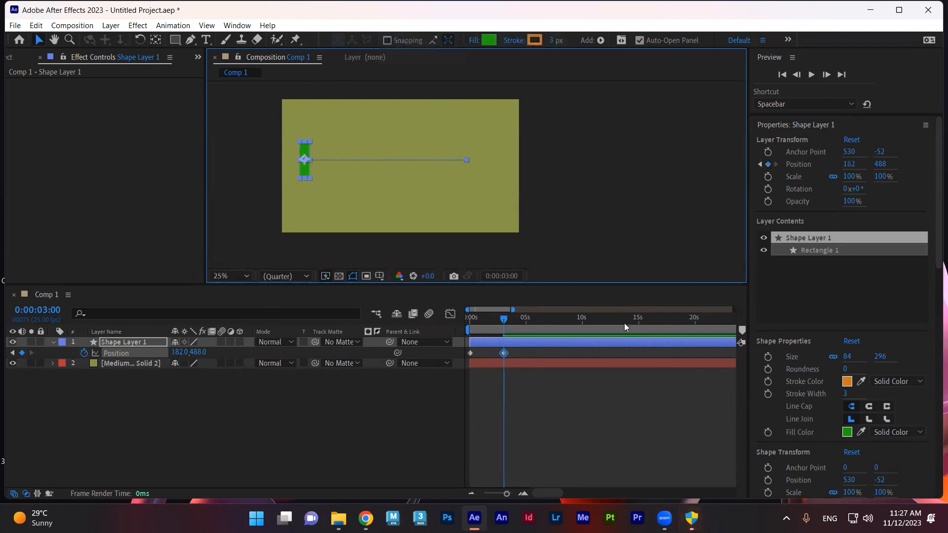
# Step: Preview the rectangle's horizontal movement from the start of the timeline and stop playback partway
pyautogui.moveTo(504, 318); pyautogui.dragTo(450, 314)
pyautogui.press('space')
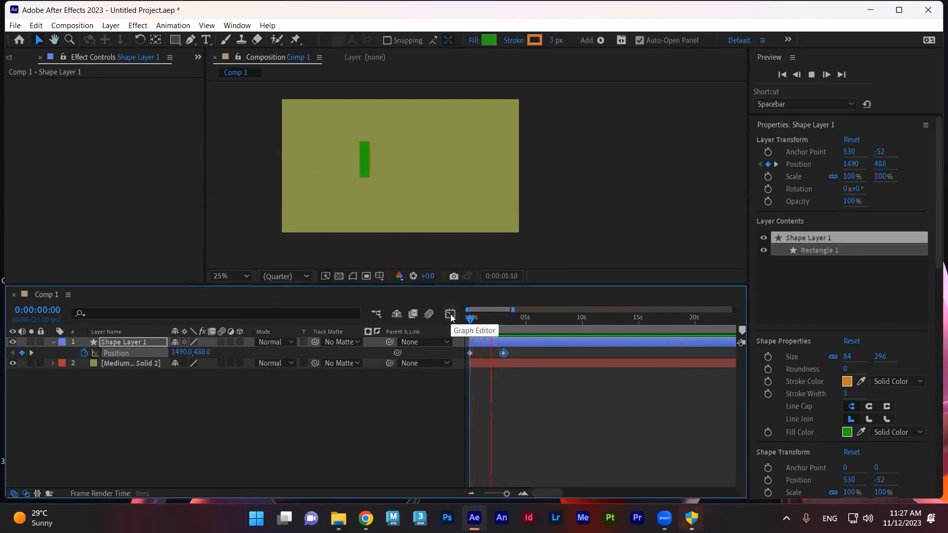
pyautogui.click(491, 320)
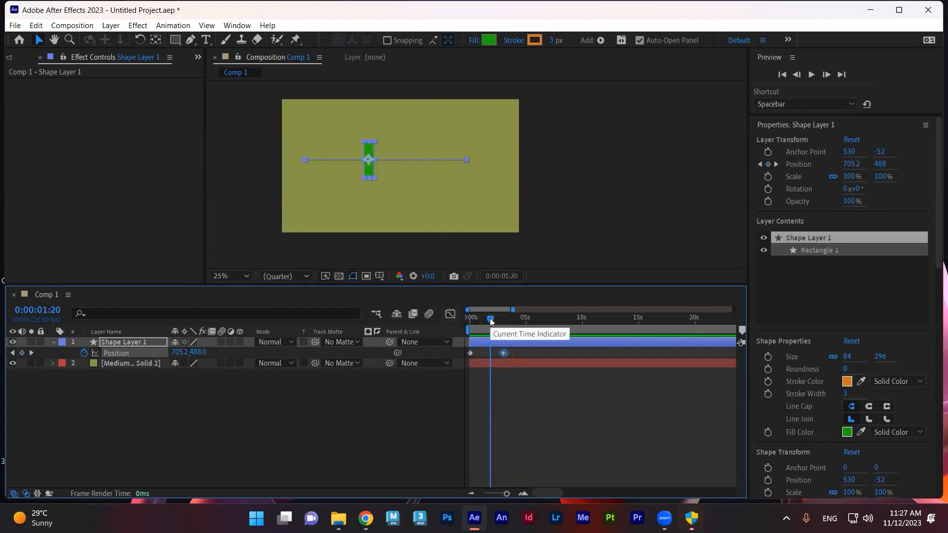
# Step: Return to 0:00:00:00 and apply the Echo effect from the Time category to Shape Layer 1
pyautogui.click(112, 343)
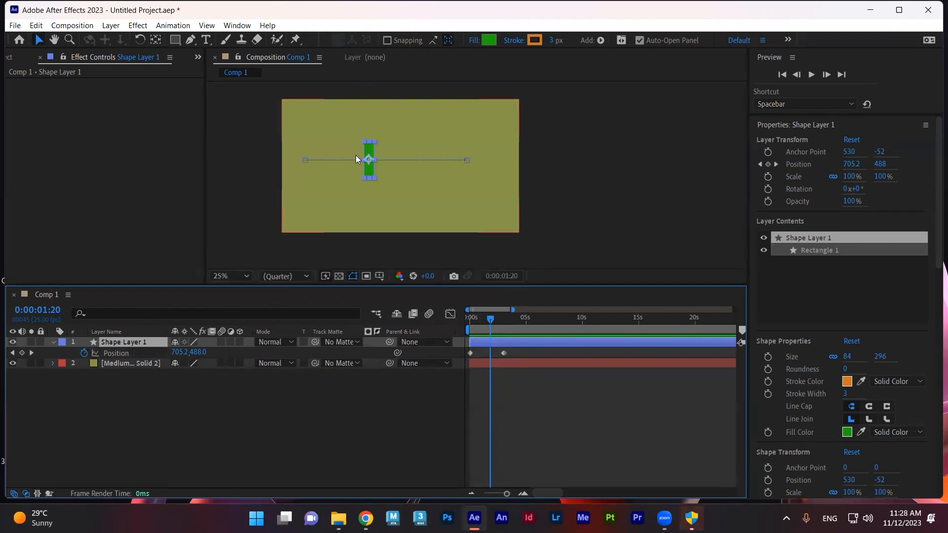
pyautogui.moveTo(490, 318); pyautogui.dragTo(467, 318)
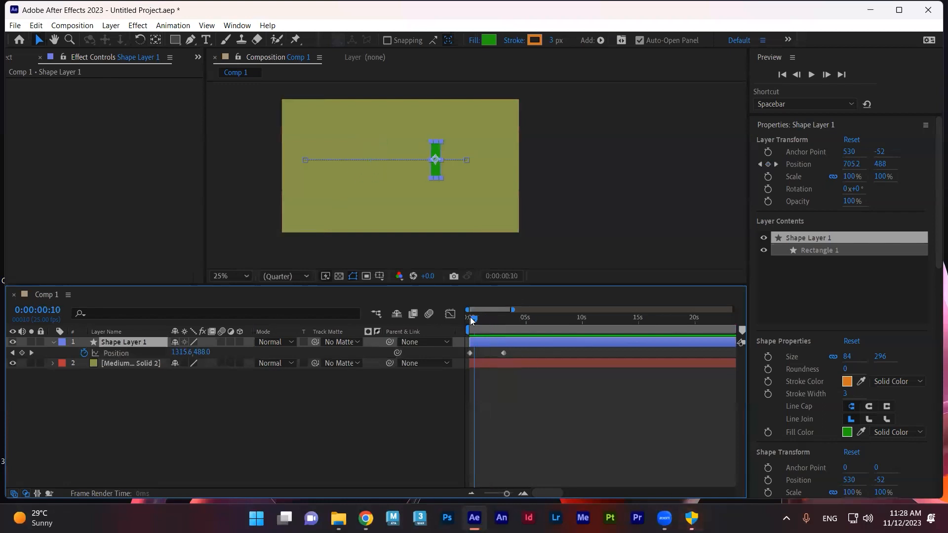
pyautogui.click(141, 26)
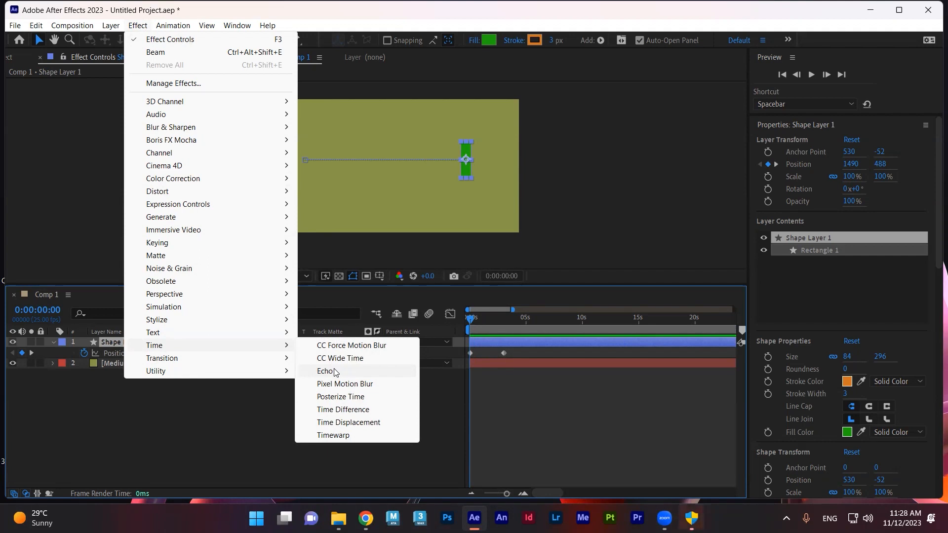
pyautogui.moveTo(194, 119)
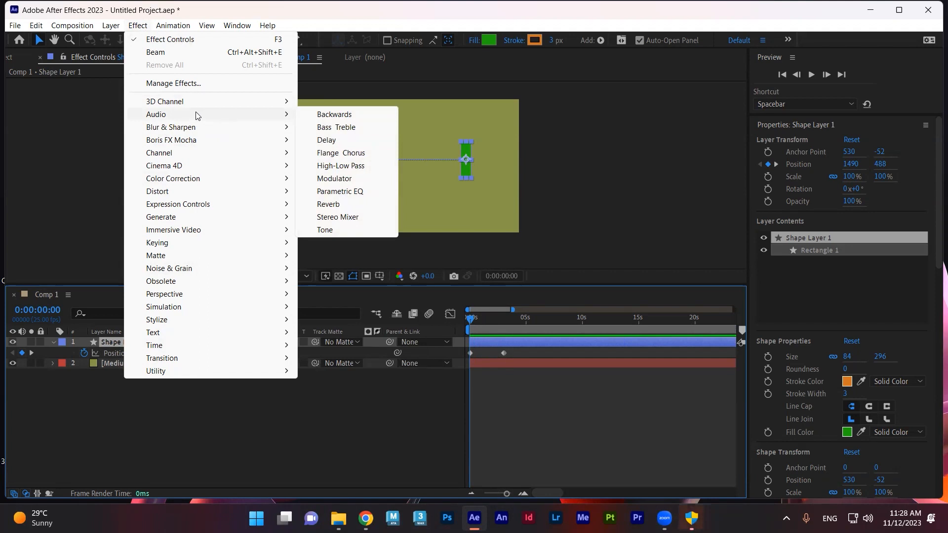
pyautogui.moveTo(190, 347)
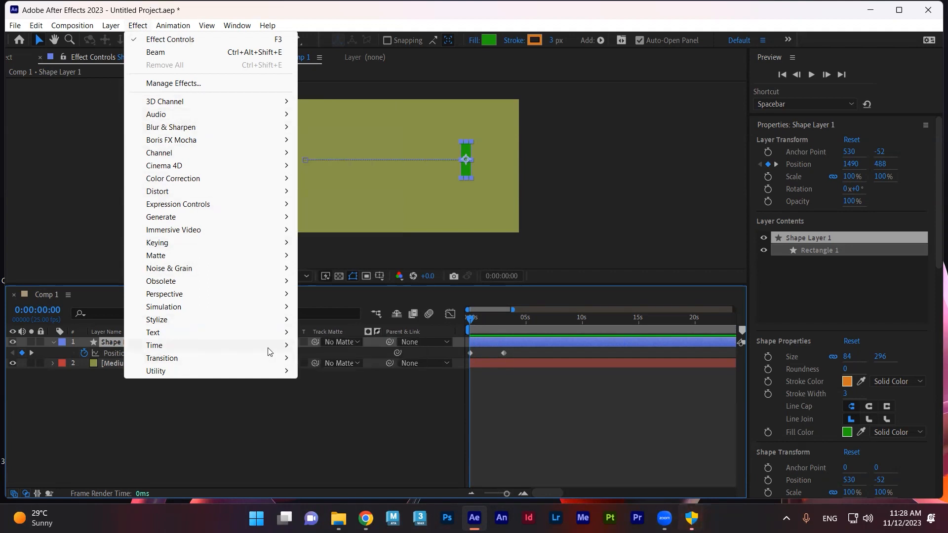
pyautogui.click(318, 371)
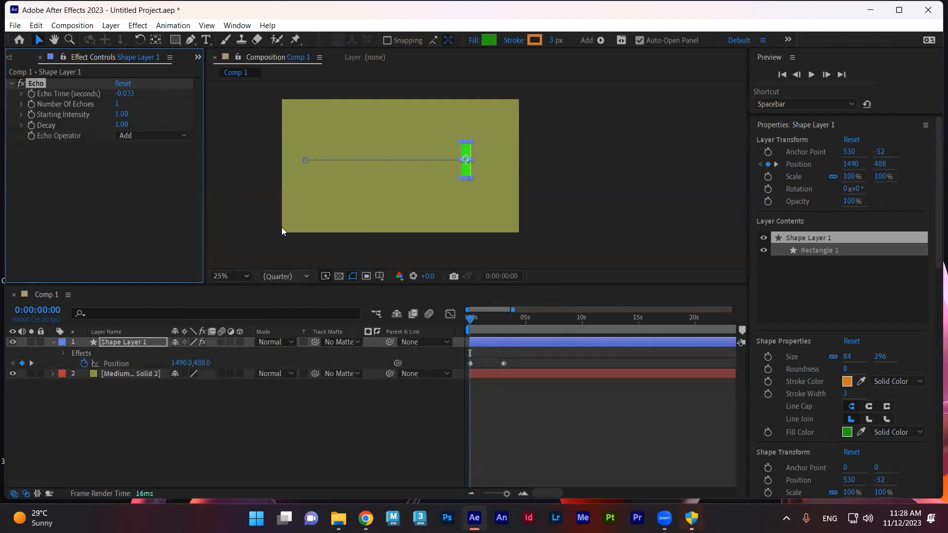
# Step: Preview the rectangle's movement with the default Echo settings and move the current time to 0:00:01:01
pyautogui.press('space')
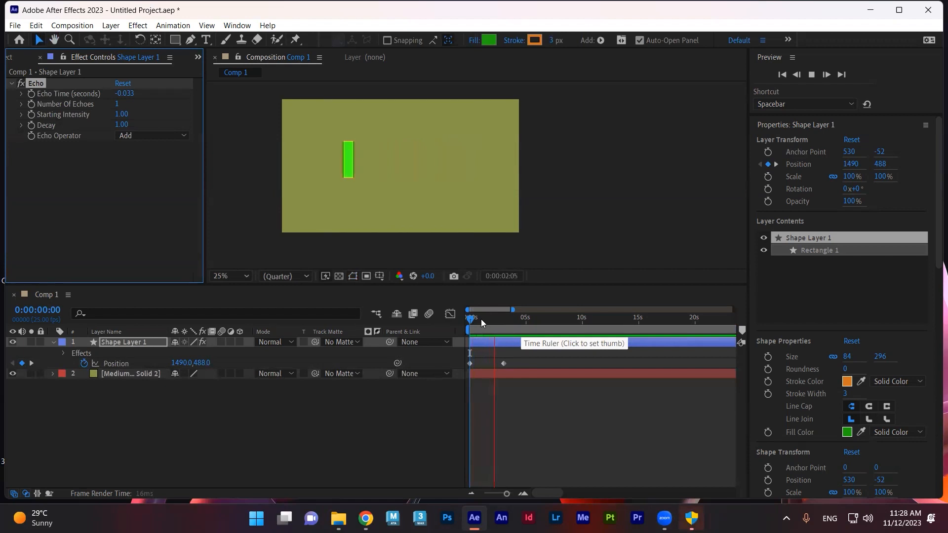
pyautogui.press('space')
pyautogui.moveTo(478, 319)
pyautogui.mouseDown()
pyautogui.moveTo(497, 318)
pyautogui.moveTo(482, 318)
pyautogui.mouseUp()
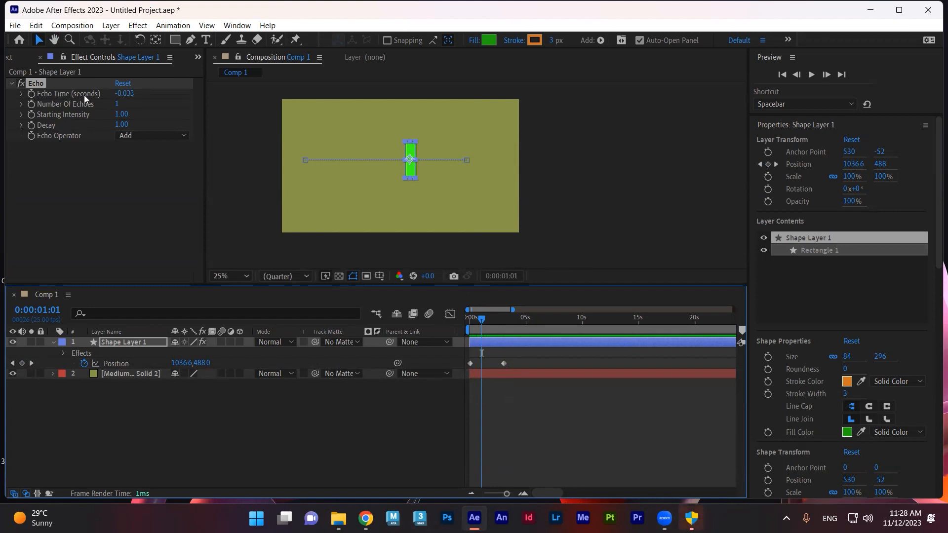
# Step: Set Echo Time to -0.333 seconds and Number Of Echoes to 6
pyautogui.click(121, 94)
pyautogui.moveTo(119, 94); pyautogui.dragTo(128, 93)
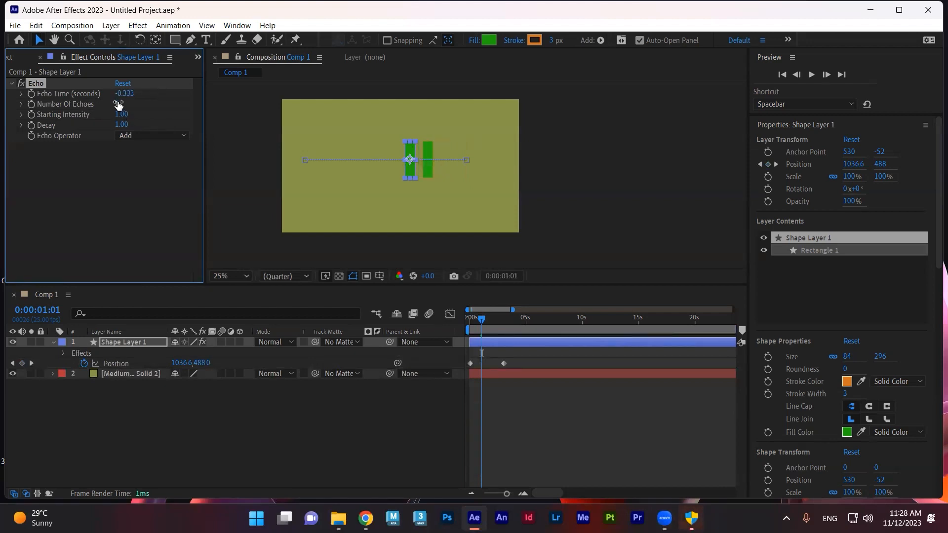
pyautogui.moveTo(119, 104); pyautogui.dragTo(134, 102)
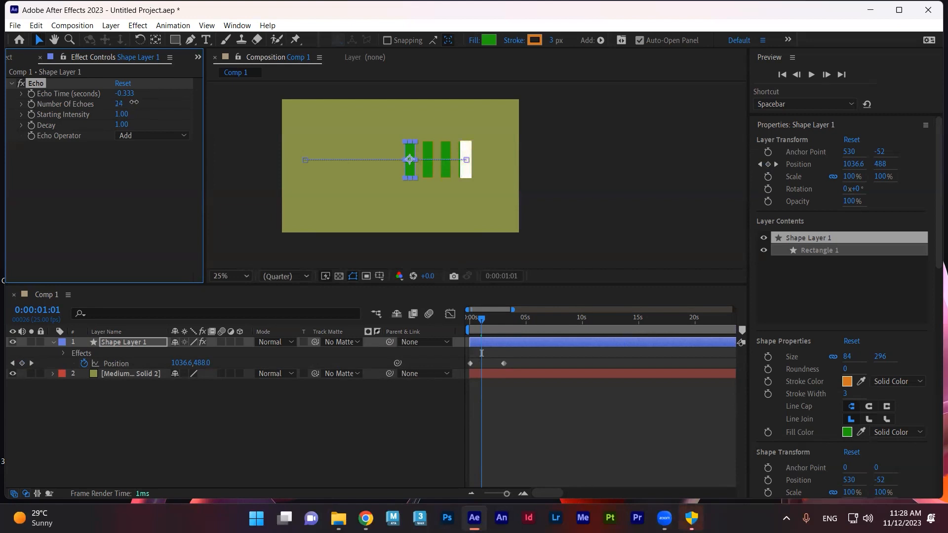
pyautogui.click(123, 104)
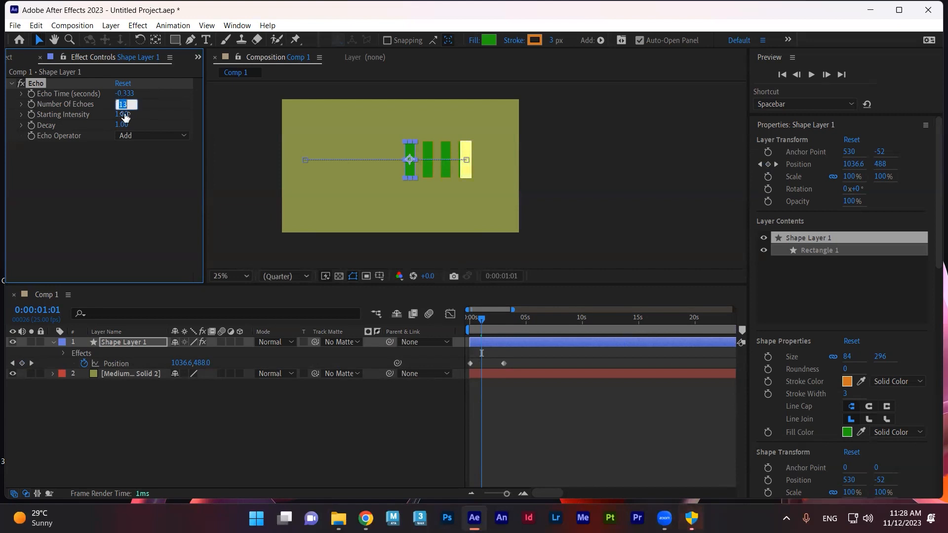
pyautogui.write('6')
pyautogui.press('Return')
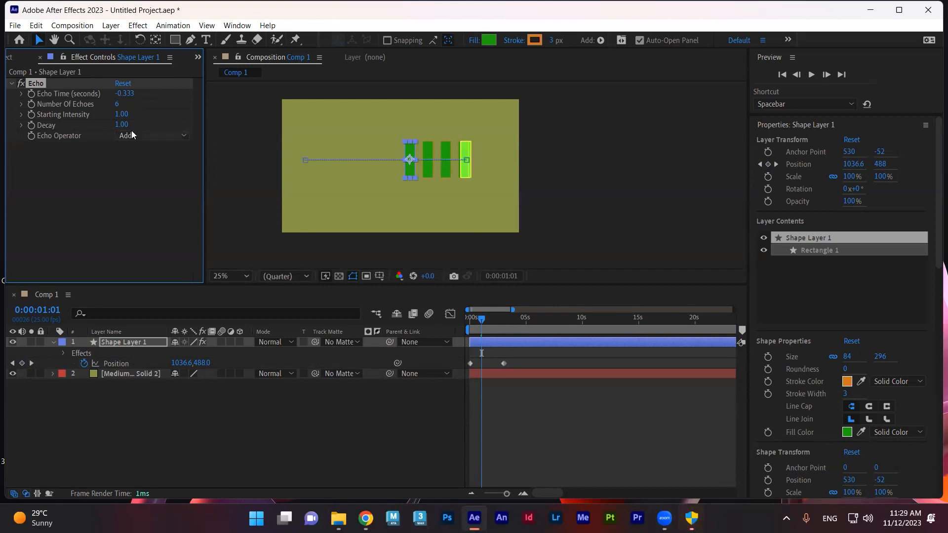
# Step: Preview the spaced rectangle echoes from the start and move the current time to 0:00:01:16
pyautogui.moveTo(482, 321); pyautogui.dragTo(471, 319)
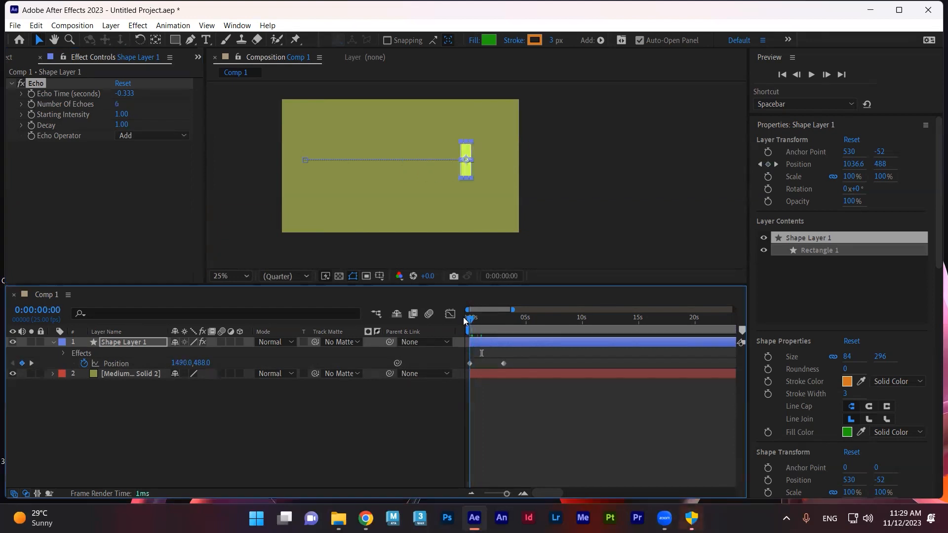
pyautogui.press('space')
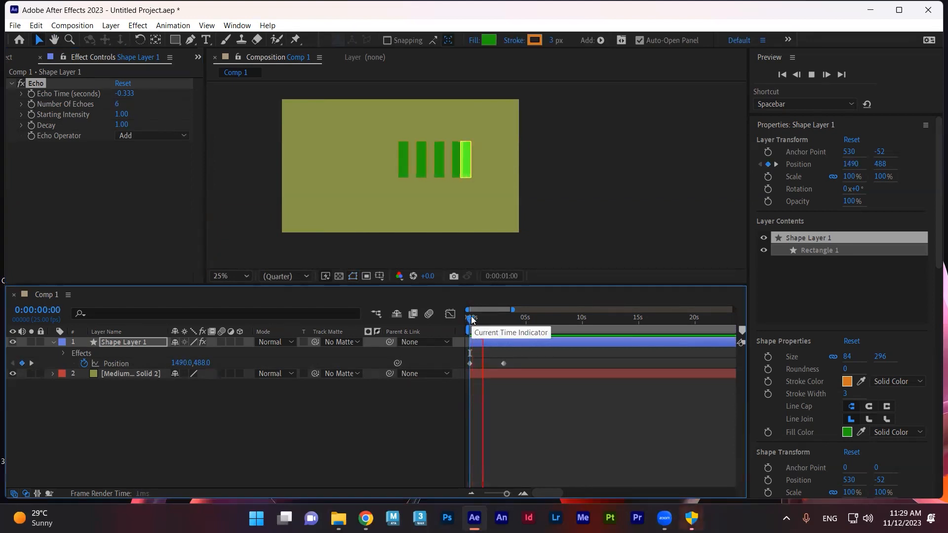
pyautogui.press('space')
pyautogui.moveTo(473, 319); pyautogui.dragTo(489, 318)
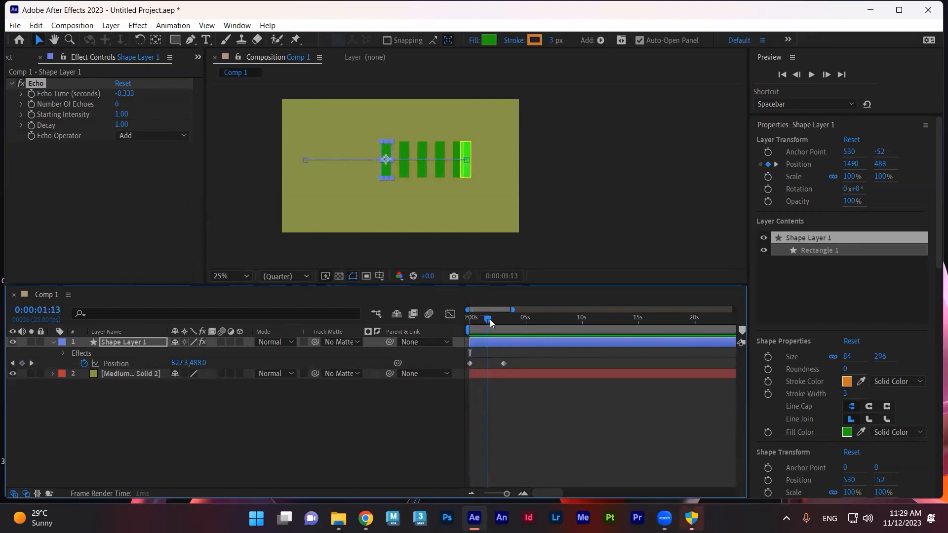
# Step: Set Echo Time to -0.100 seconds and check the echoes at 0:00:01:04
pyautogui.click(130, 94)
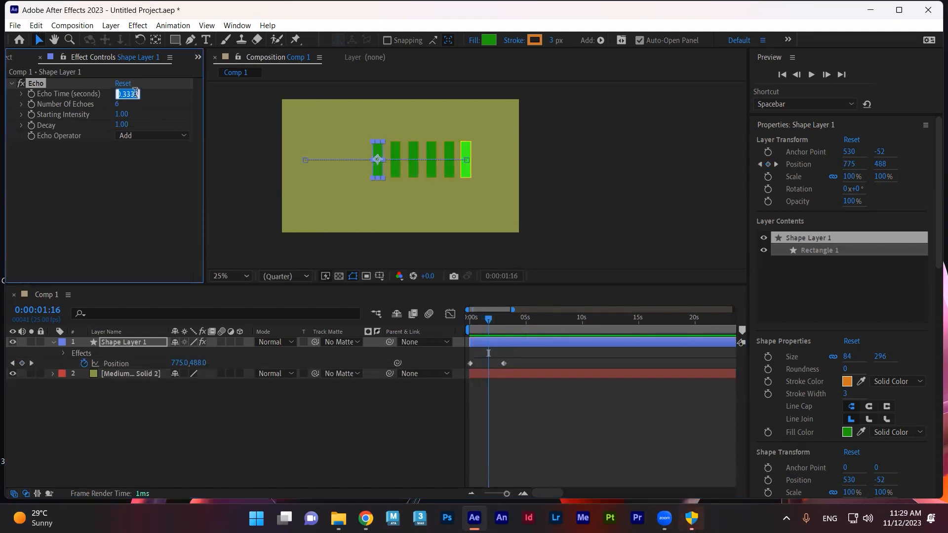
pyautogui.write('-0.100')
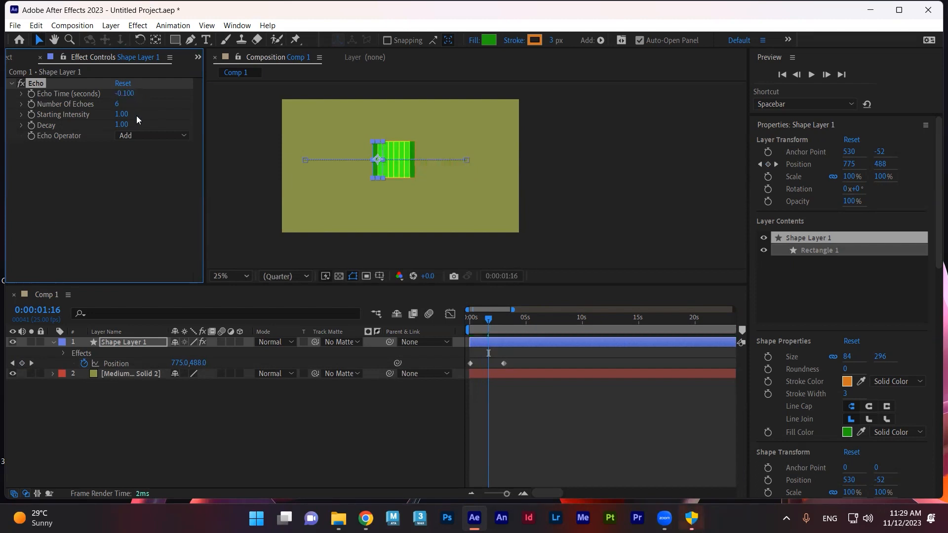
pyautogui.moveTo(480, 324)
pyautogui.mouseDown()
pyautogui.moveTo(469, 319)
pyautogui.moveTo(481, 319)
pyautogui.mouseUp()
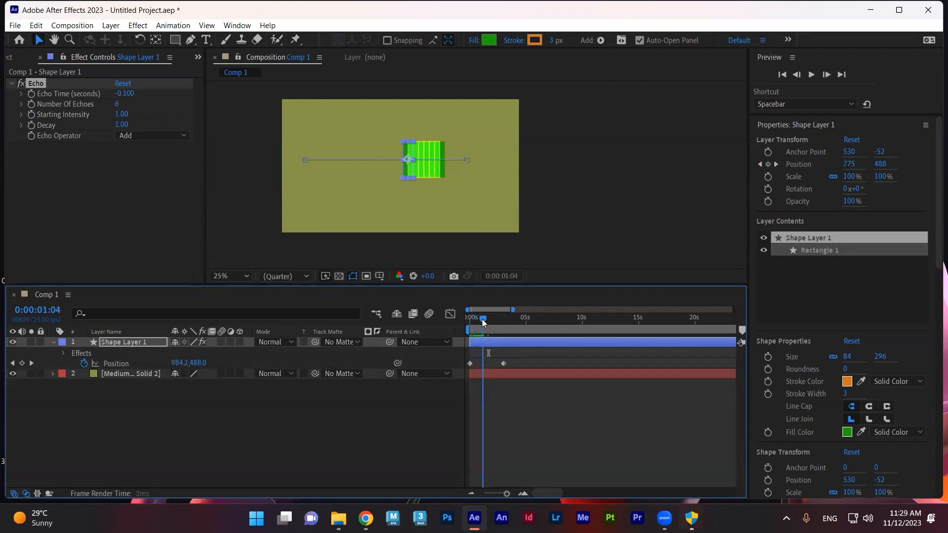
# Step: Change the Echo Operator to Maximum and reduce Decay to 0.63
pyautogui.click(152, 135)
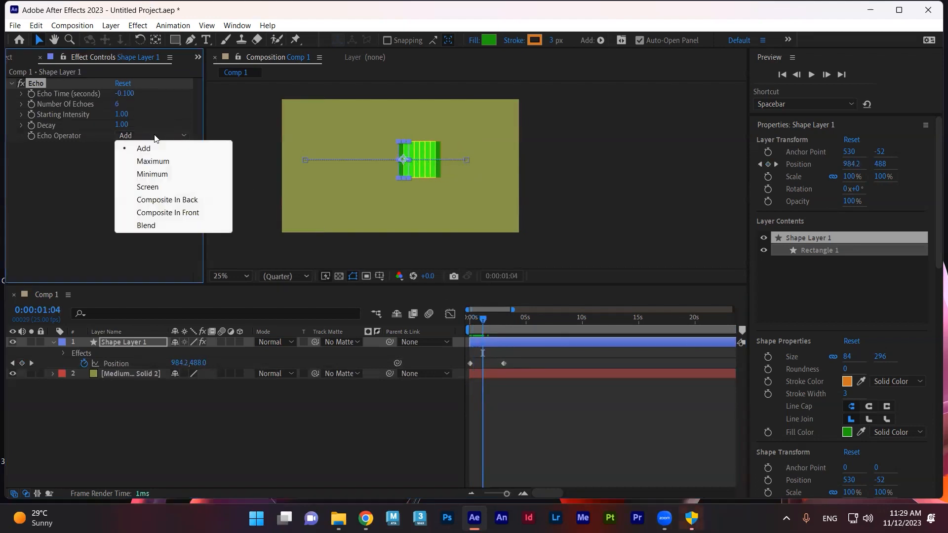
pyautogui.click(162, 162)
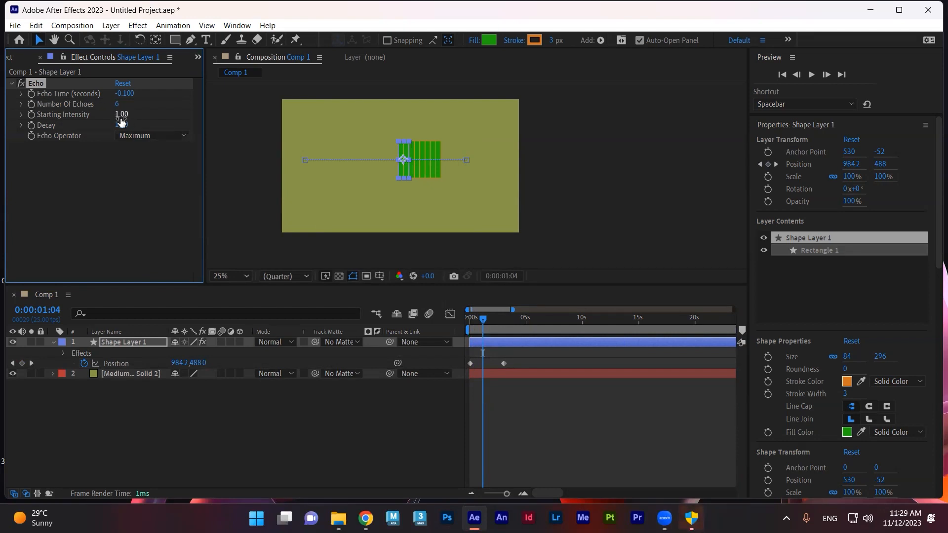
pyautogui.moveTo(122, 127); pyautogui.dragTo(56, 119)
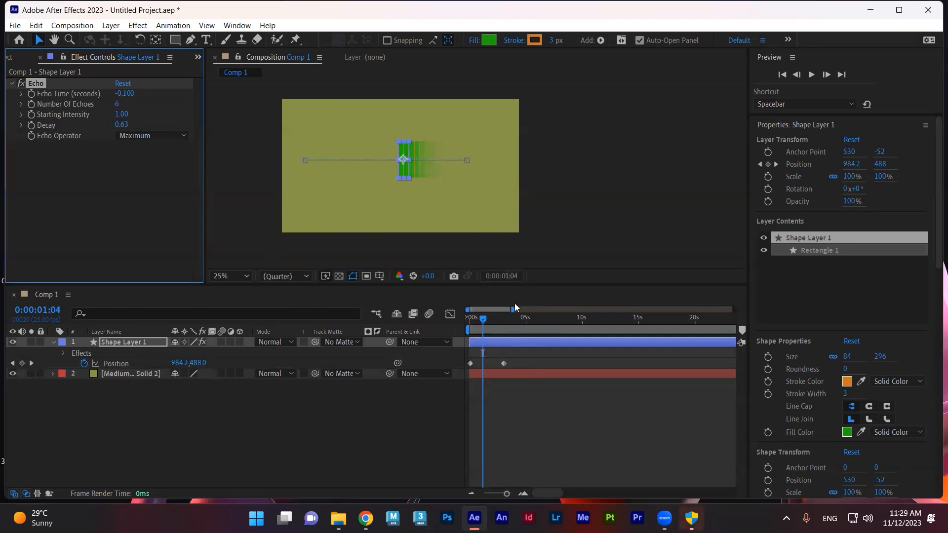
# Step: Preview the fading echo trail from the start and move the current time to 0:00:00:21
pyautogui.moveTo(485, 320); pyautogui.dragTo(470, 319)
pyautogui.press('space')
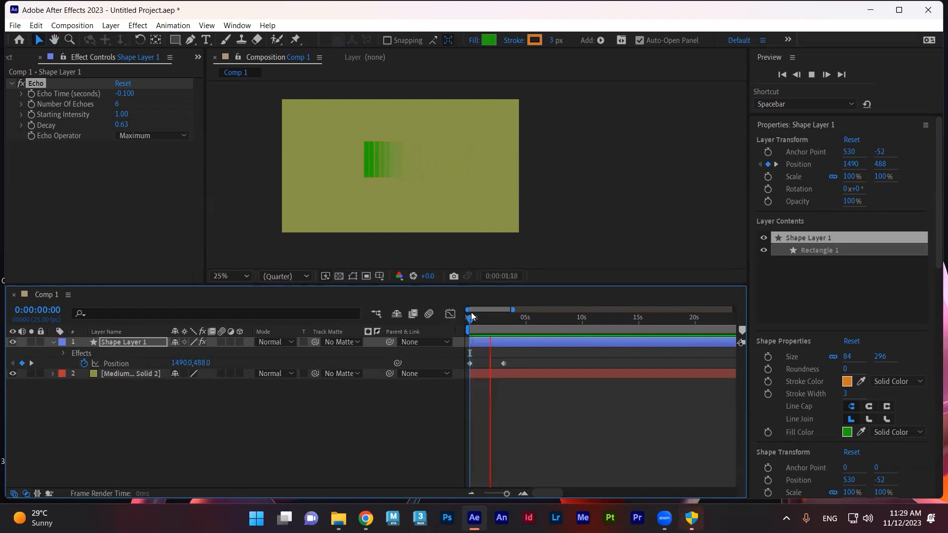
pyautogui.moveTo(471, 319); pyautogui.dragTo(478, 320)
# Step: Set Echo Time to -0.050 seconds and preview the tighter trail from the start
pyautogui.click(125, 94)
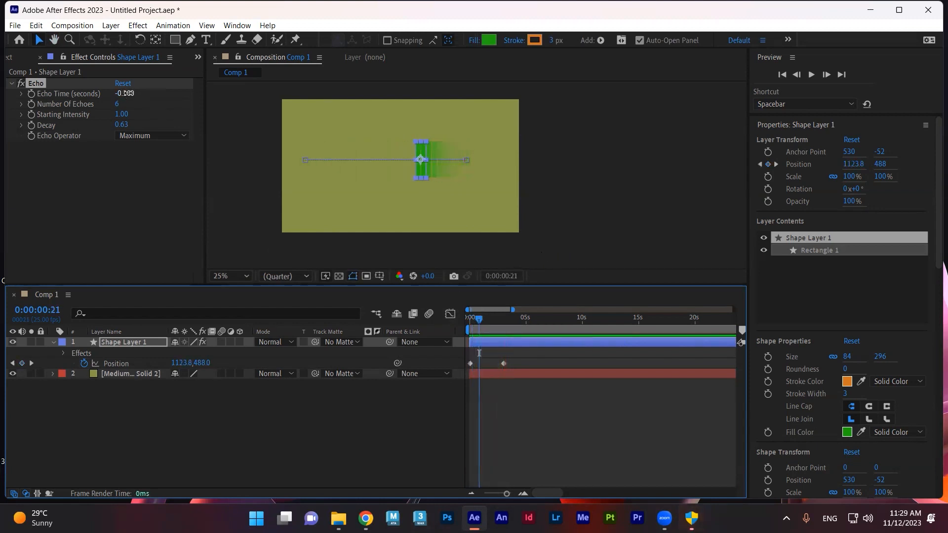
pyautogui.write('0.05--')
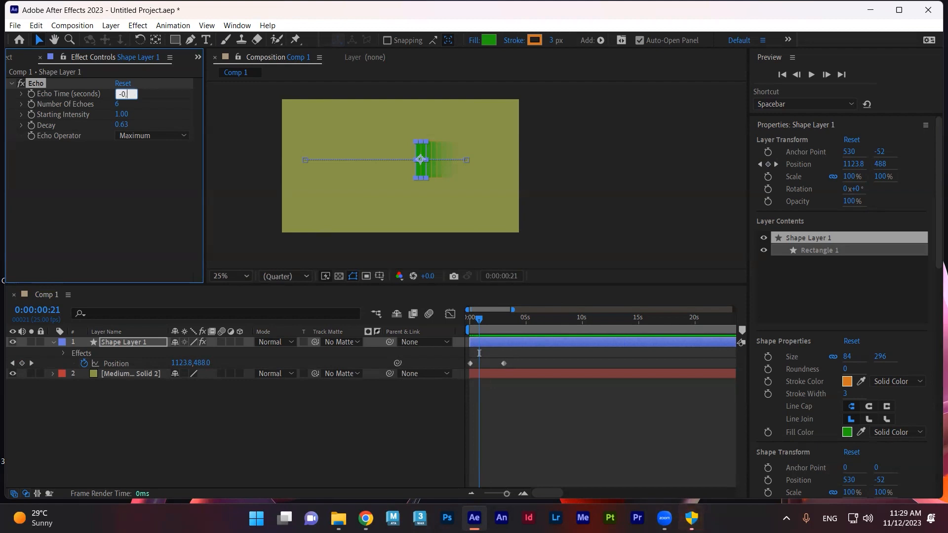
pyautogui.moveTo(479, 318); pyautogui.dragTo(448, 316)
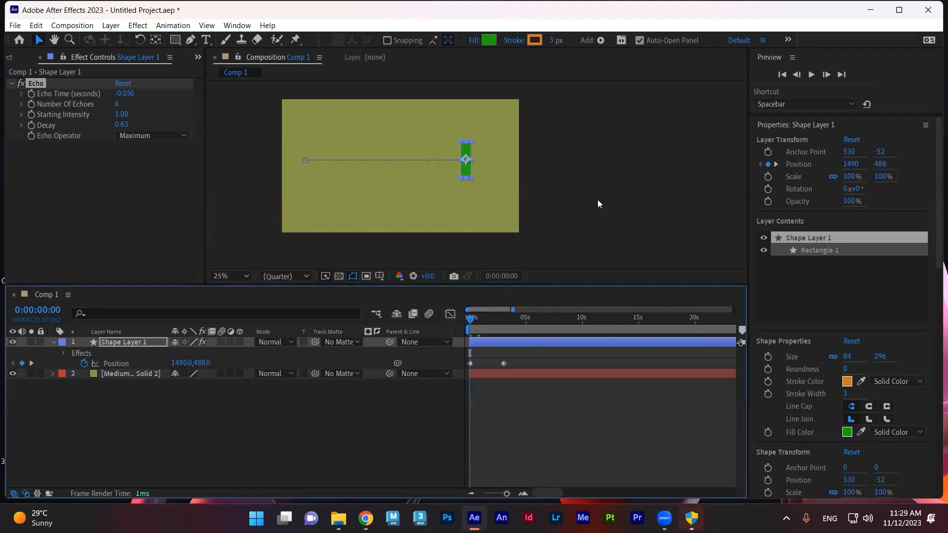
pyautogui.press('space')
pyautogui.press('space')
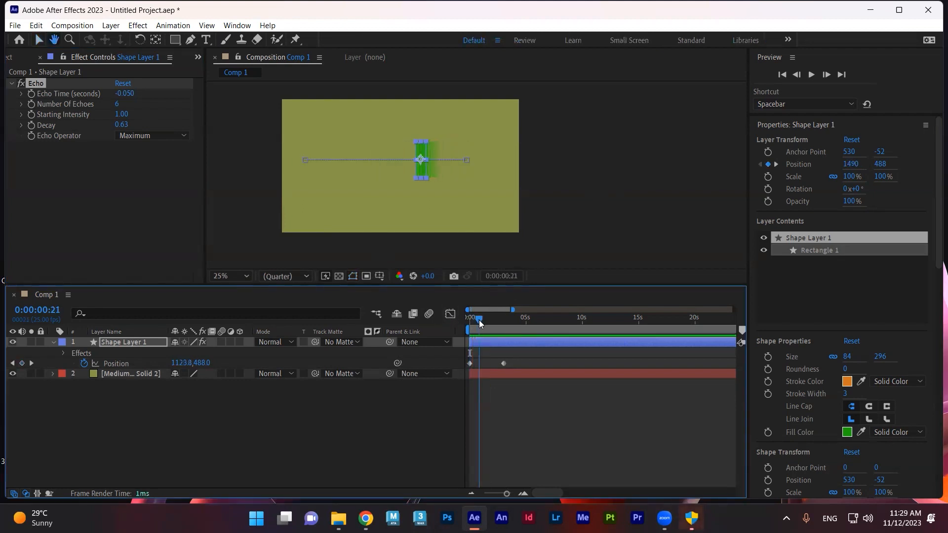
# Step: Delete the Echo effect from Shape Layer 1 and undo the deletion
pyautogui.press('Delete')
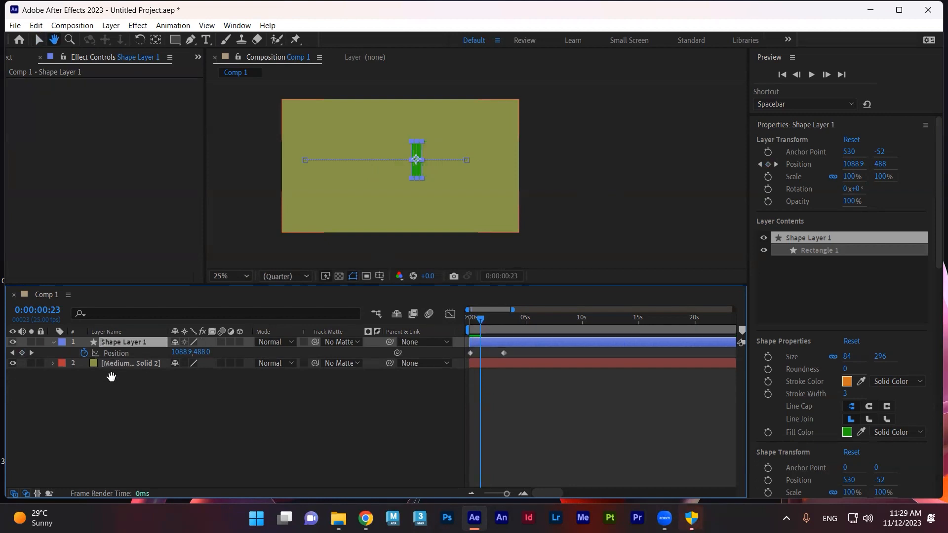
pyautogui.hotkey('ctrl', 'z')
# Step: Hide the Medium Gray-Yellow Solid 2 layer
pyautogui.click(118, 387)
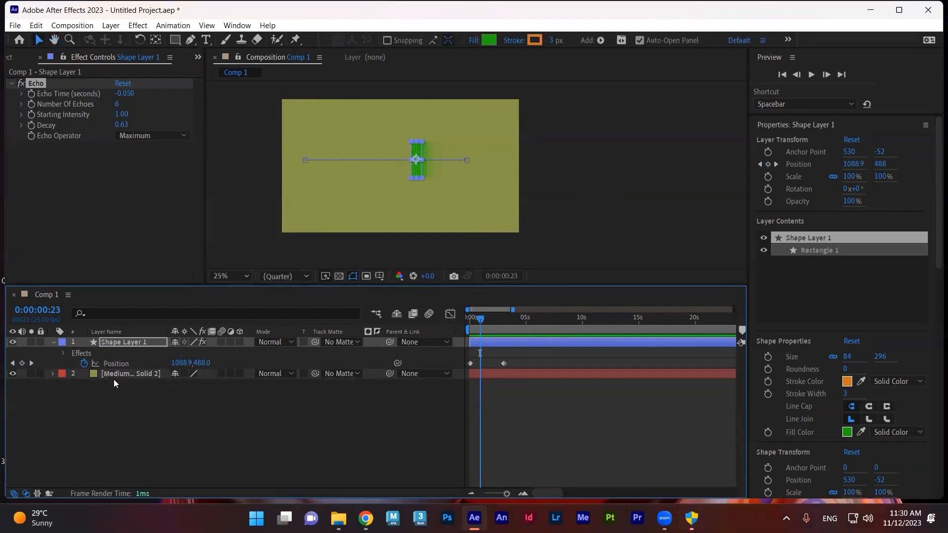
pyautogui.click(113, 375)
pyautogui.click(13, 373)
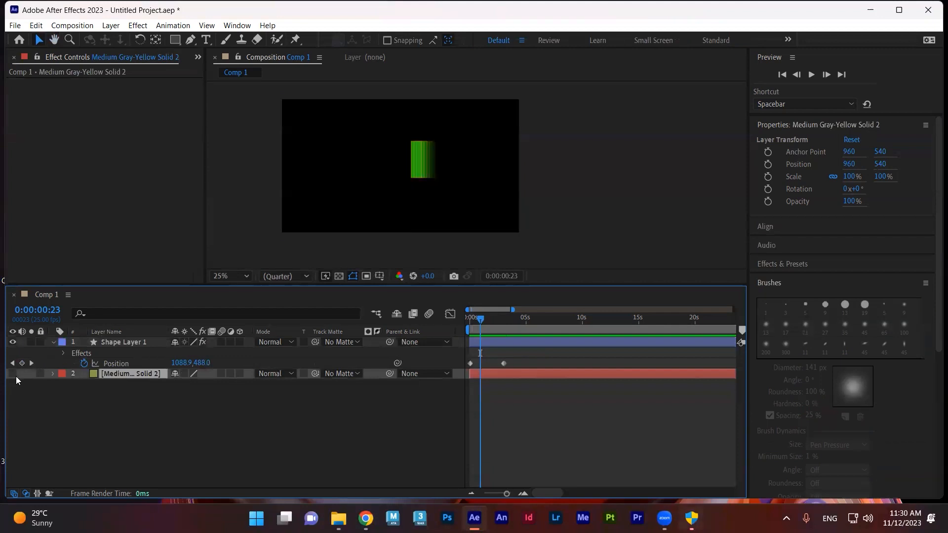
# Step: Preview the echo trail against the black background from the start, and scrub past the last Position keyframe
pyautogui.moveTo(480, 317); pyautogui.dragTo(469, 317)
pyautogui.press('space')
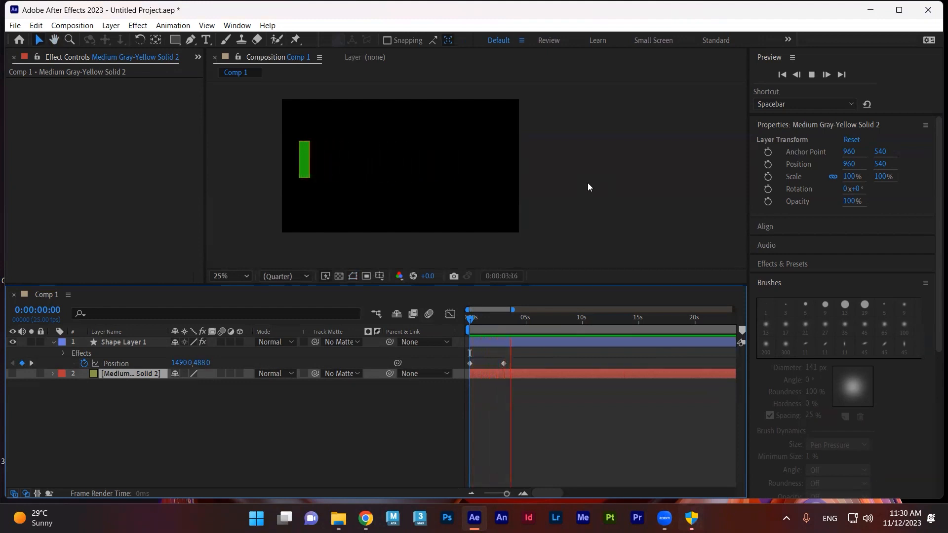
pyautogui.moveTo(471, 321); pyautogui.dragTo(490, 322)
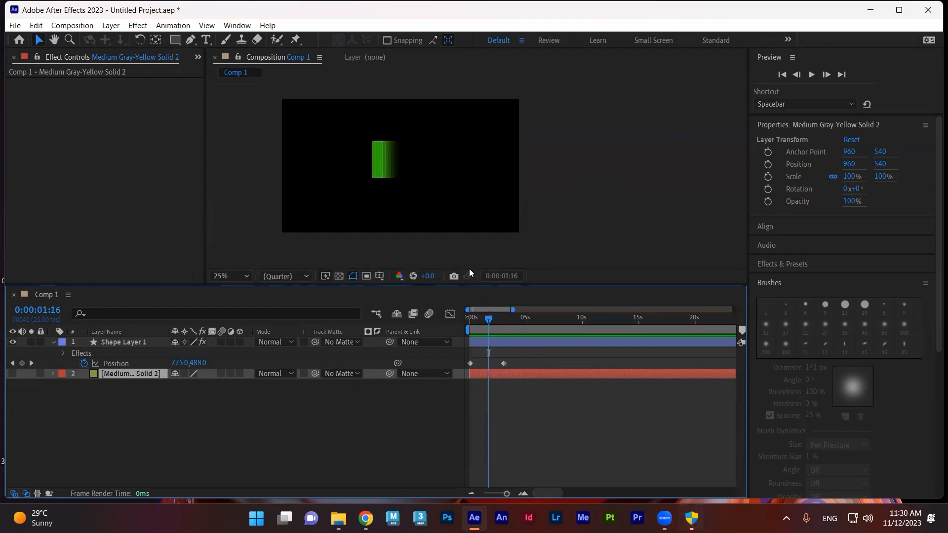
pyautogui.moveTo(491, 319); pyautogui.dragTo(542, 325)
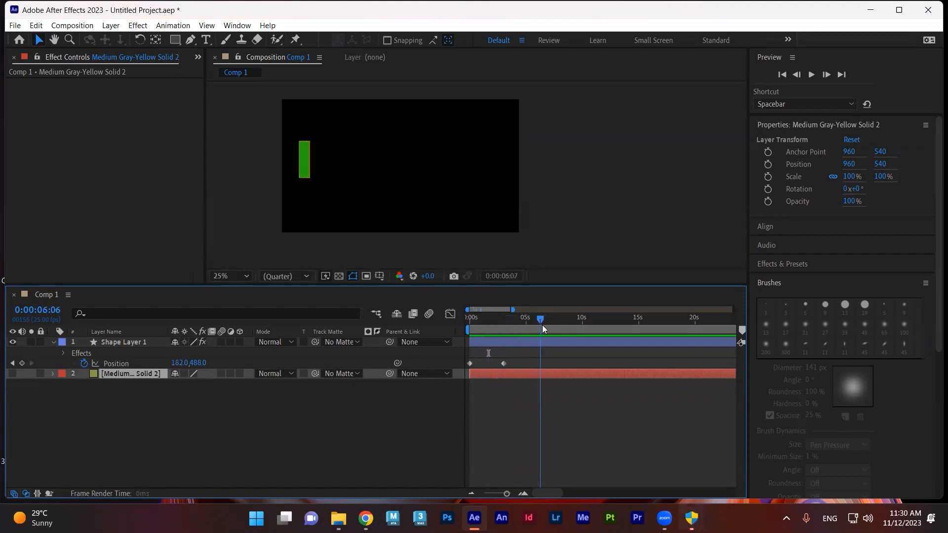
# Step: Move Shape Layer 1's second Position keyframe slightly earlier and paste a copy of the first keyframe at 0:00:03:21
pyautogui.moveTo(505, 363); pyautogui.dragTo(496, 363)
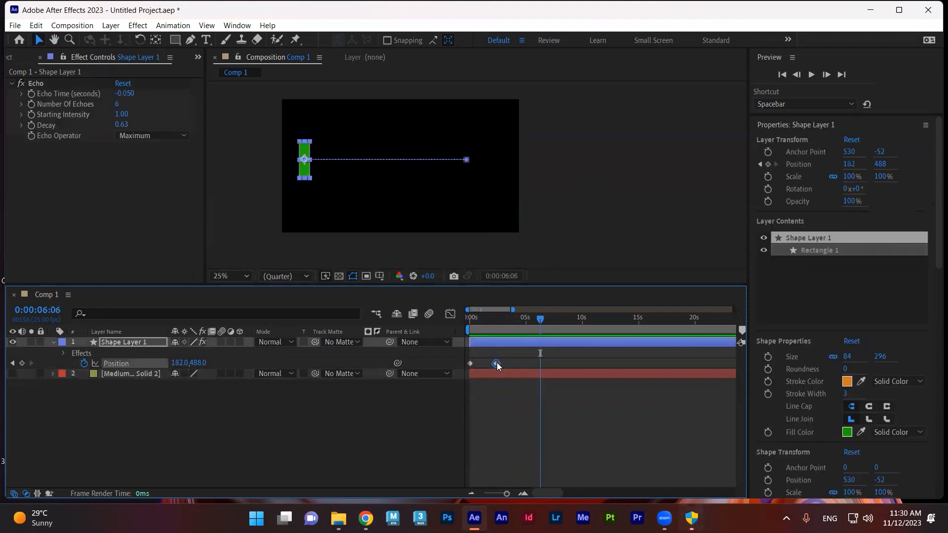
pyautogui.click(513, 319)
pyautogui.moveTo(513, 320); pyautogui.dragTo(513, 319)
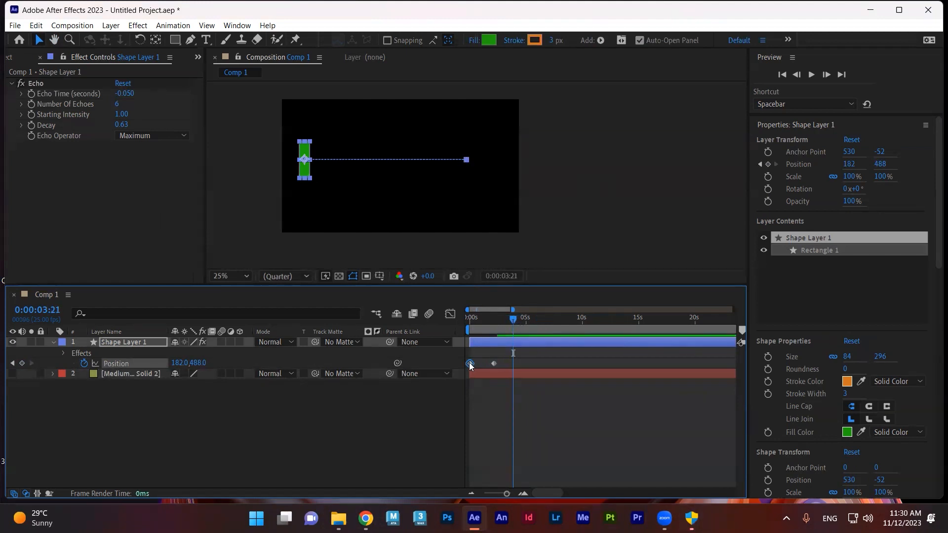
pyautogui.moveTo(470, 365)
pyautogui.hotkey('ctrl', 'c')
pyautogui.hotkey('ctrl', 'v')
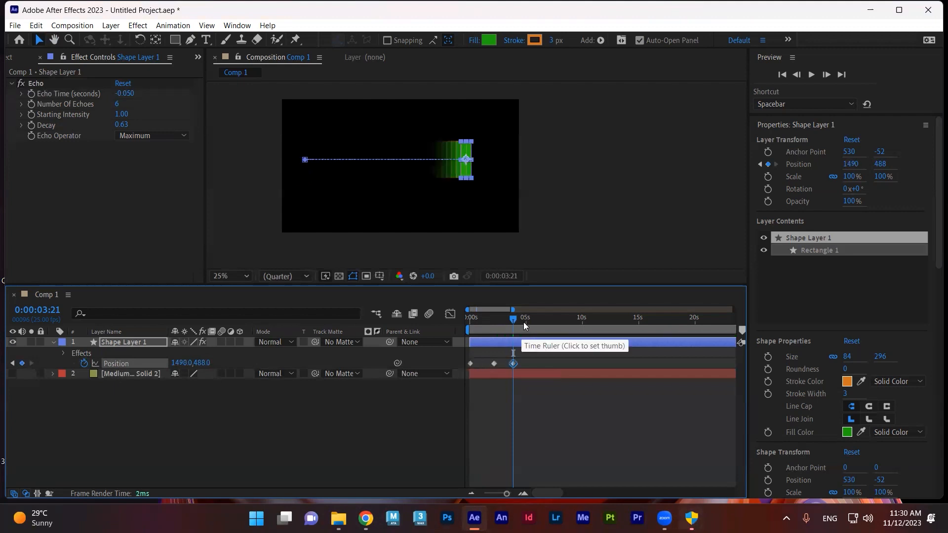
# Step: Preview the rectangle's back-and-forth movement from the start and stop at 0:00:02:23
pyautogui.moveTo(513, 318); pyautogui.dragTo(448, 318)
pyautogui.press('space')
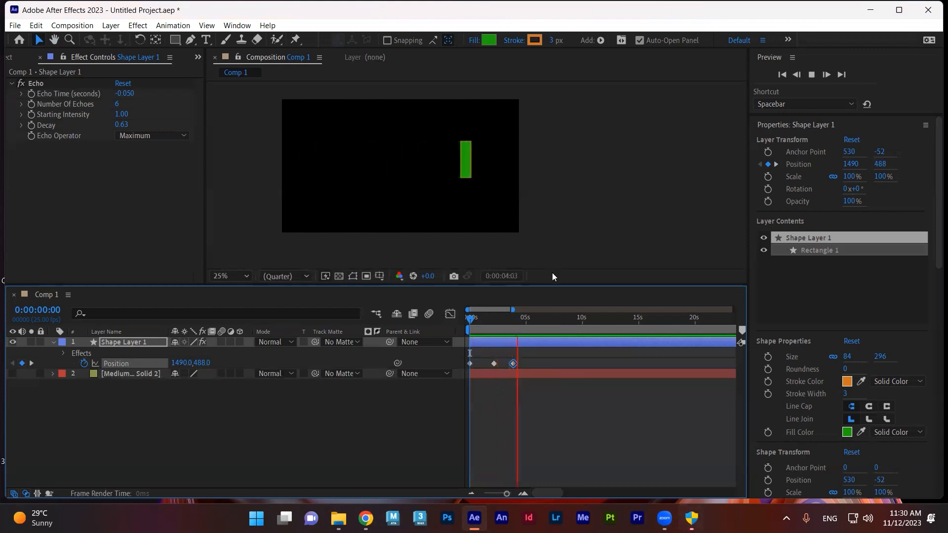
pyautogui.click(503, 321)
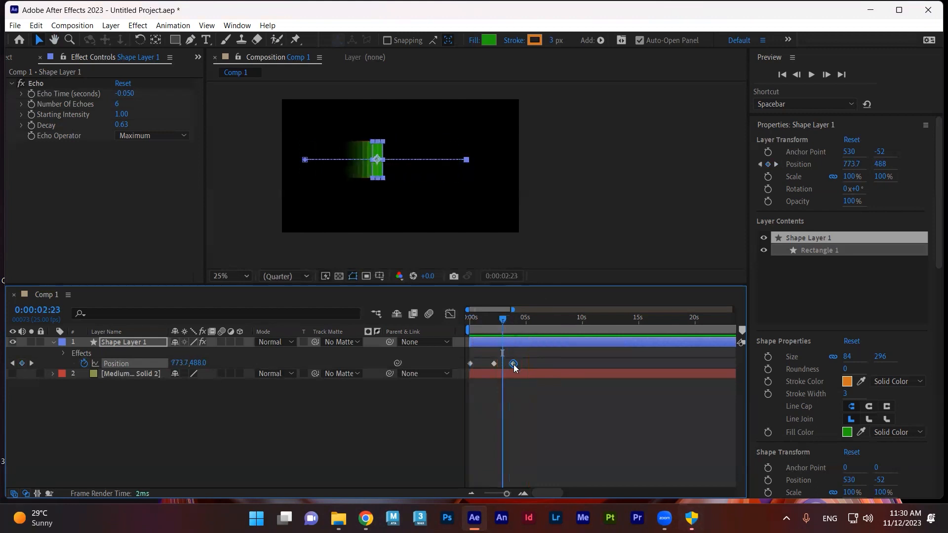